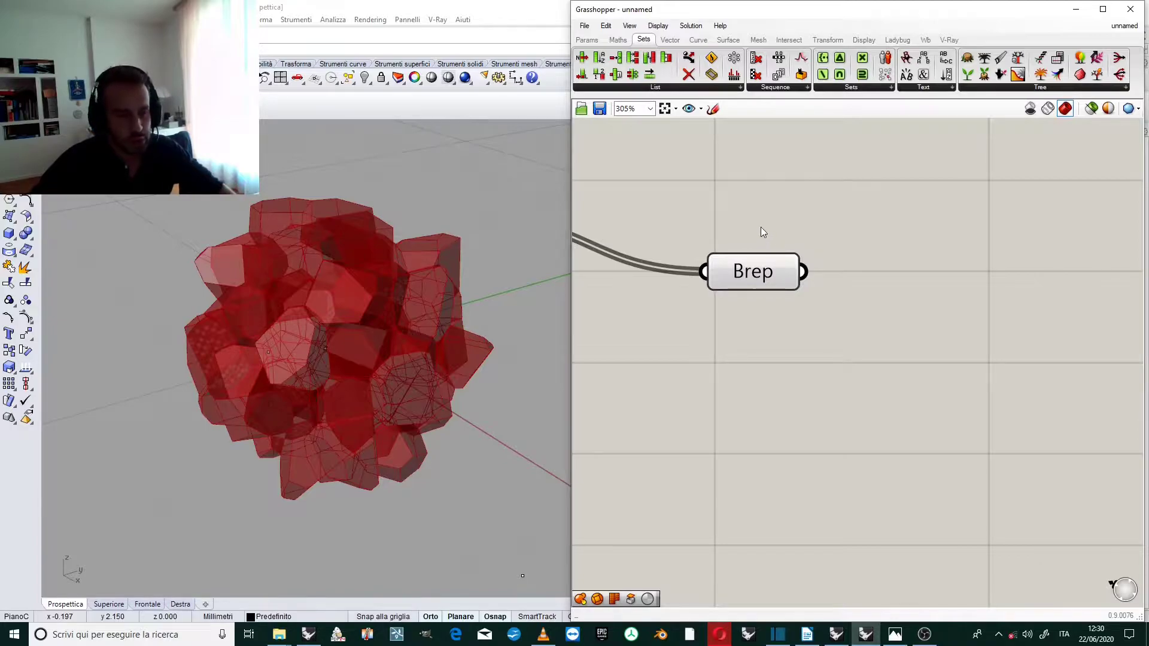
Step: Inspect the contents of the Brep parameter fed by the Dispatch component
left_click(953, 41)
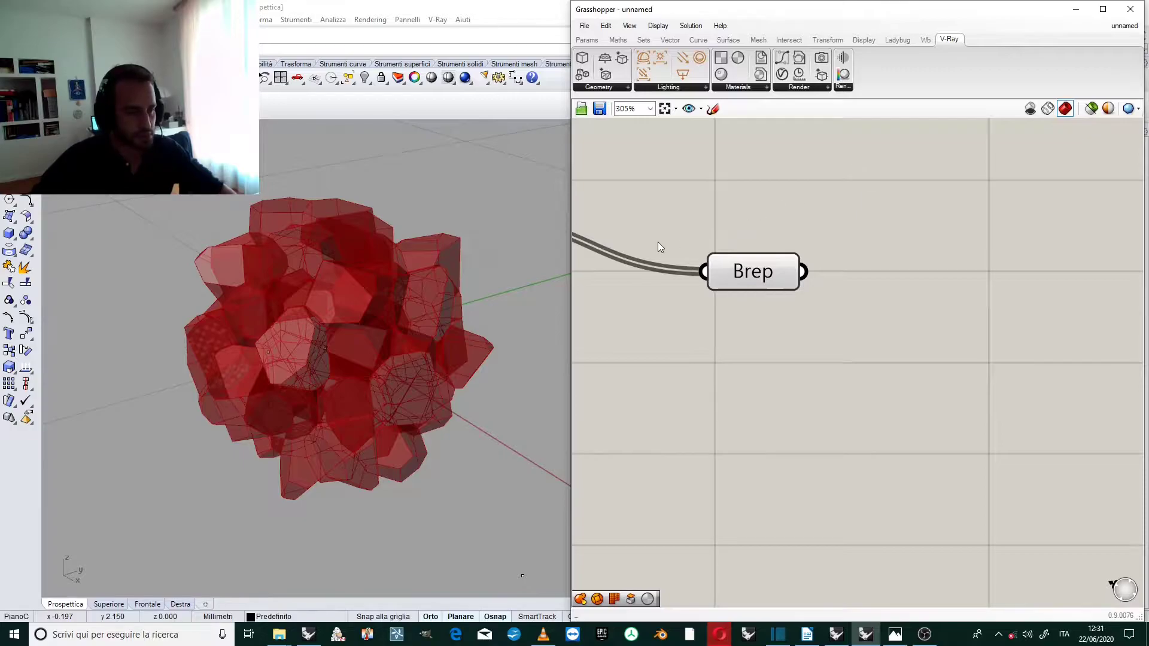
left_click(777, 270)
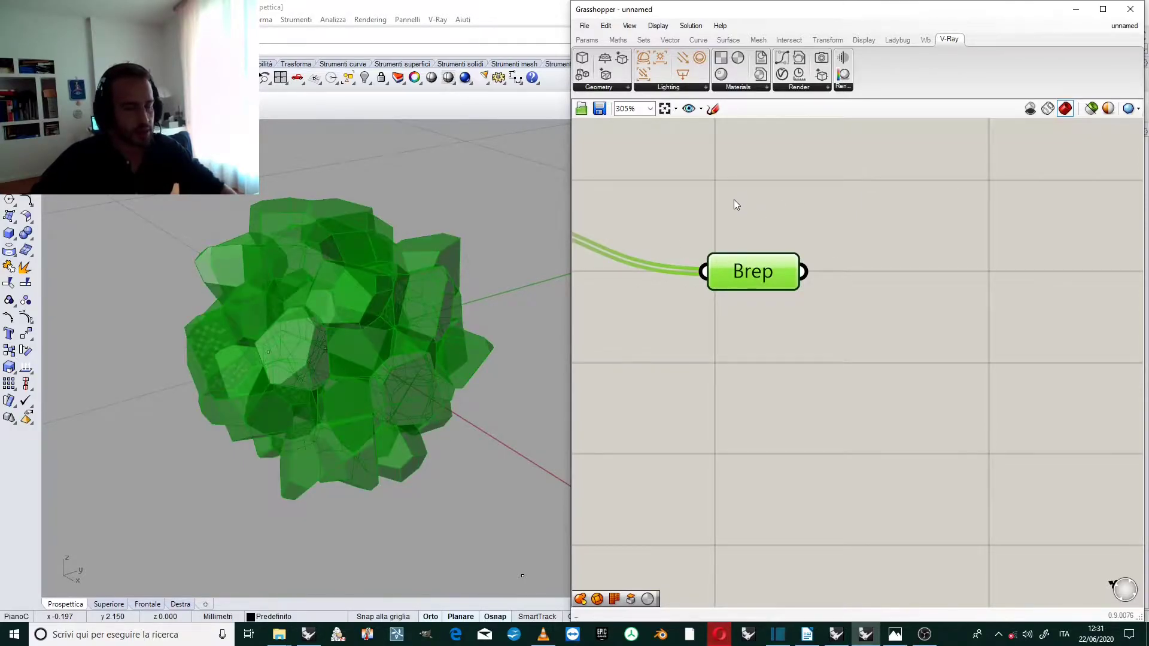
scroll(734, 198, "down", 1)
scroll(838, 237, "up", 2)
scroll(805, 209, "down", 1)
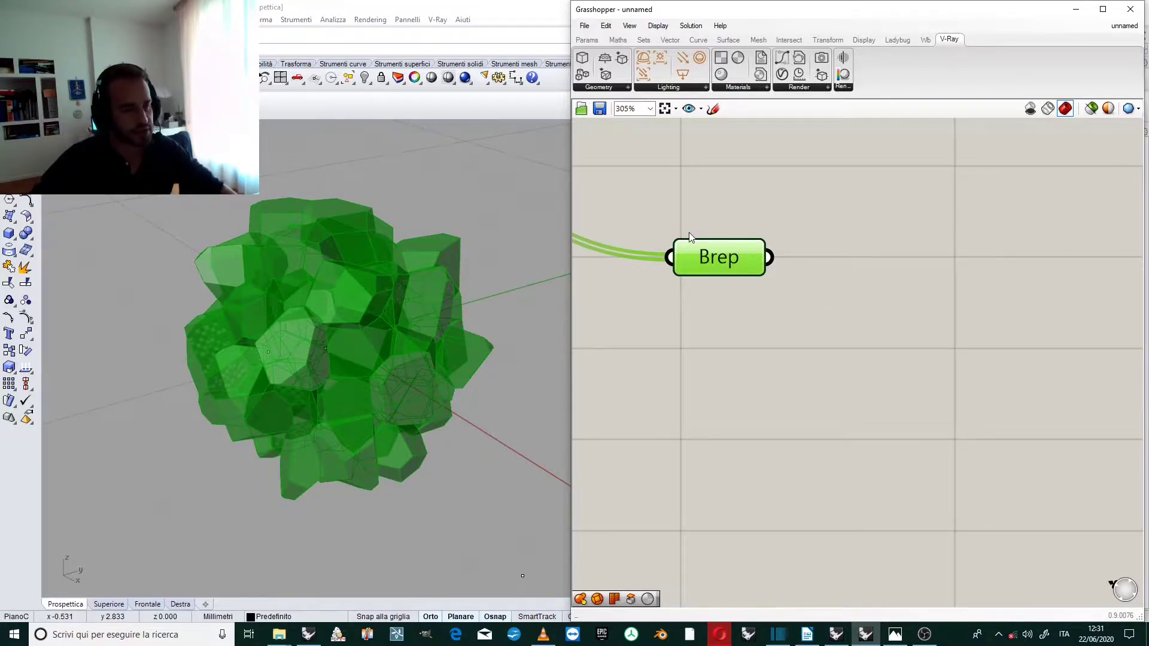
mouse_move(761, 248)
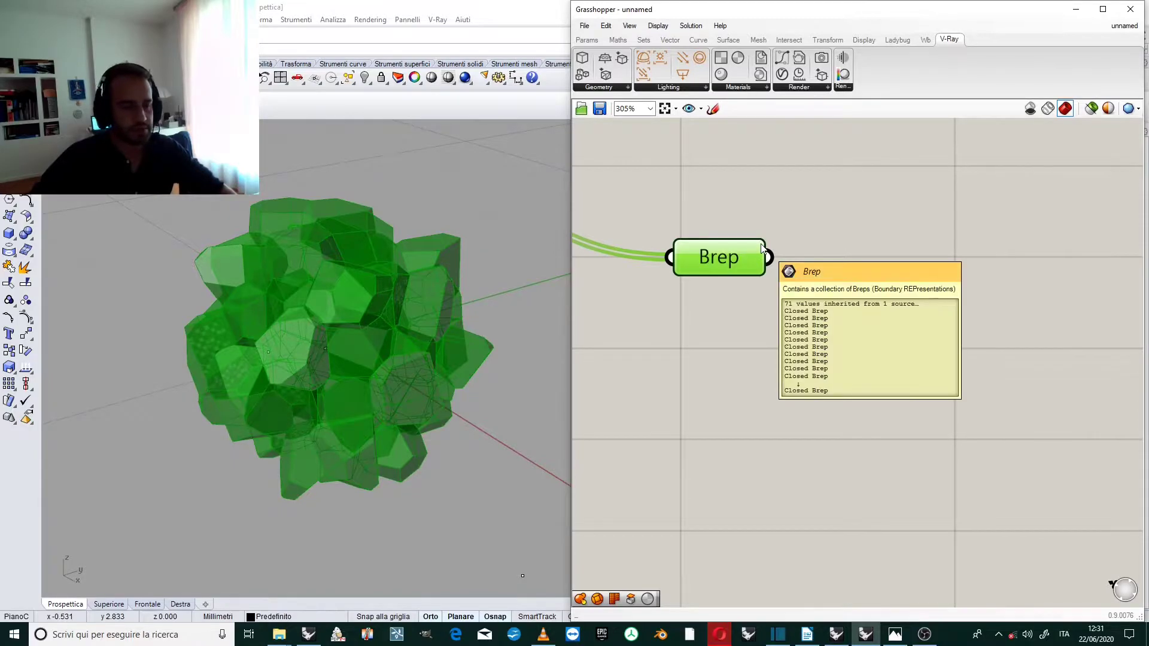
left_click(816, 211)
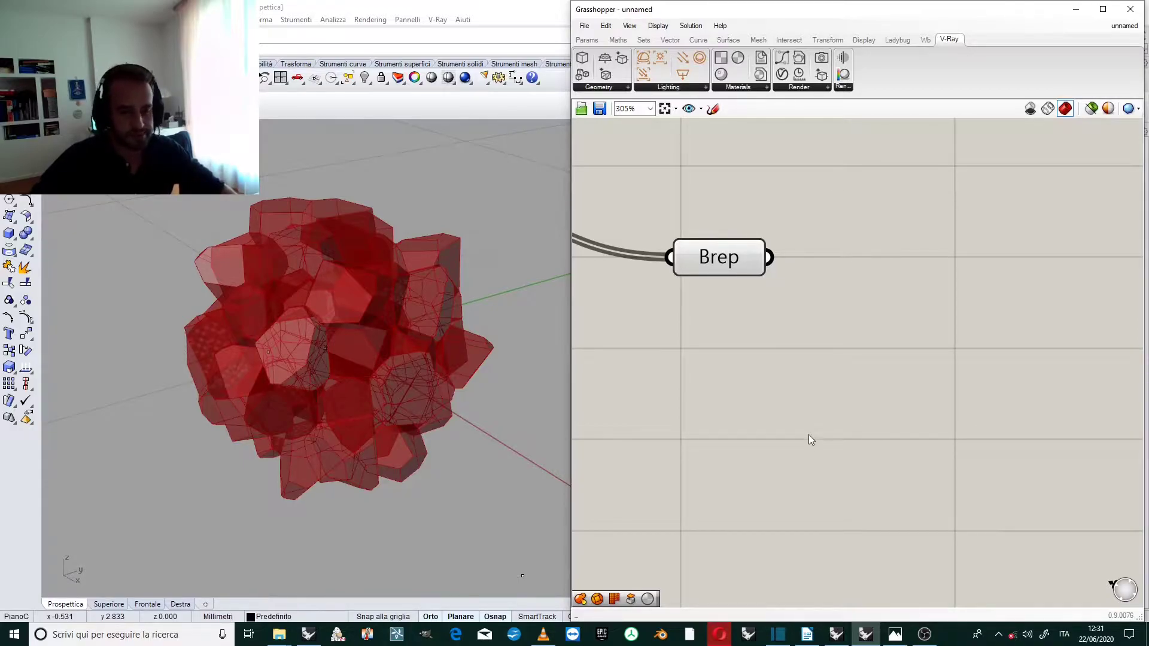
Step: Add a Gradient component and position it below the Brep parameter
double_click(723, 406)
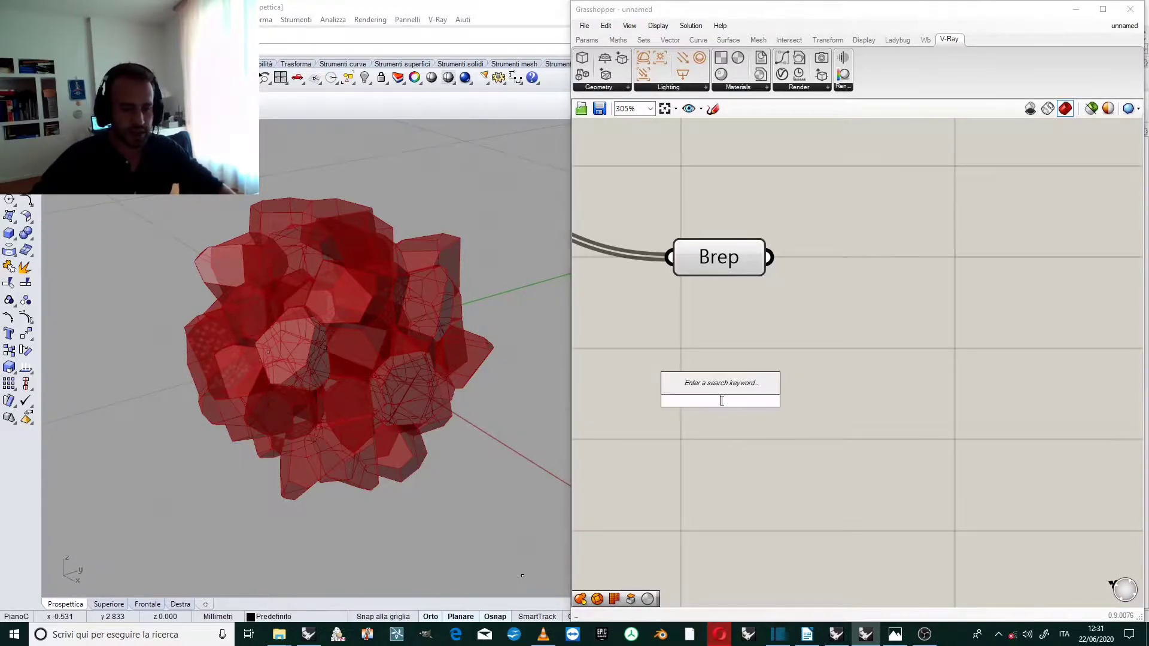
type("gra")
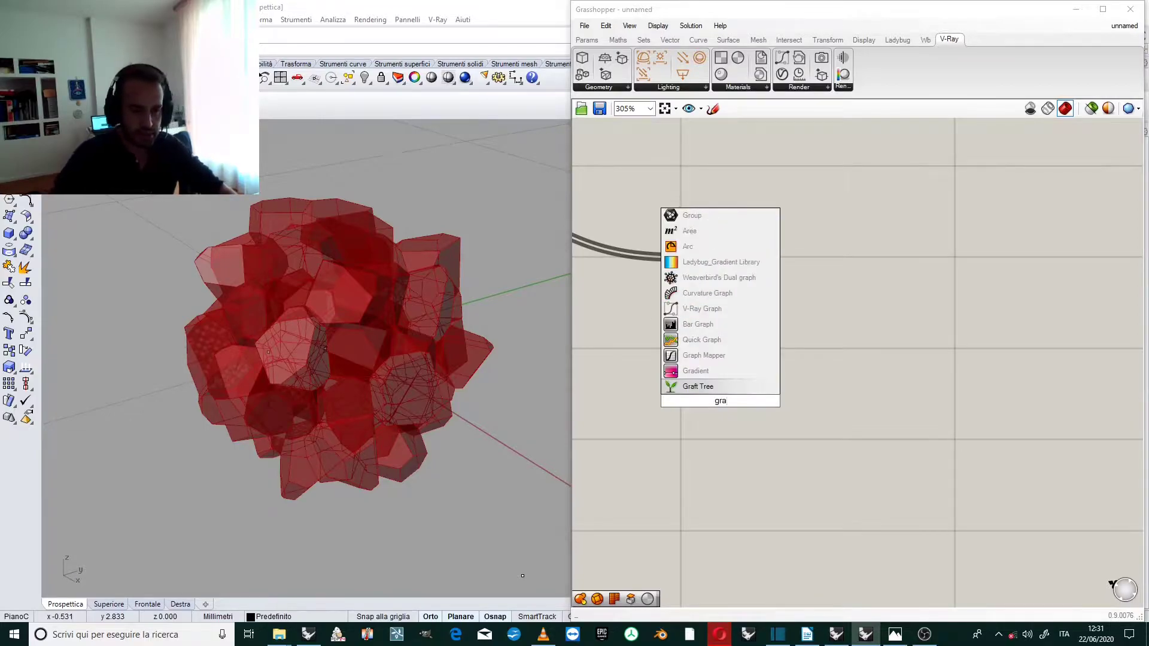
type("die")
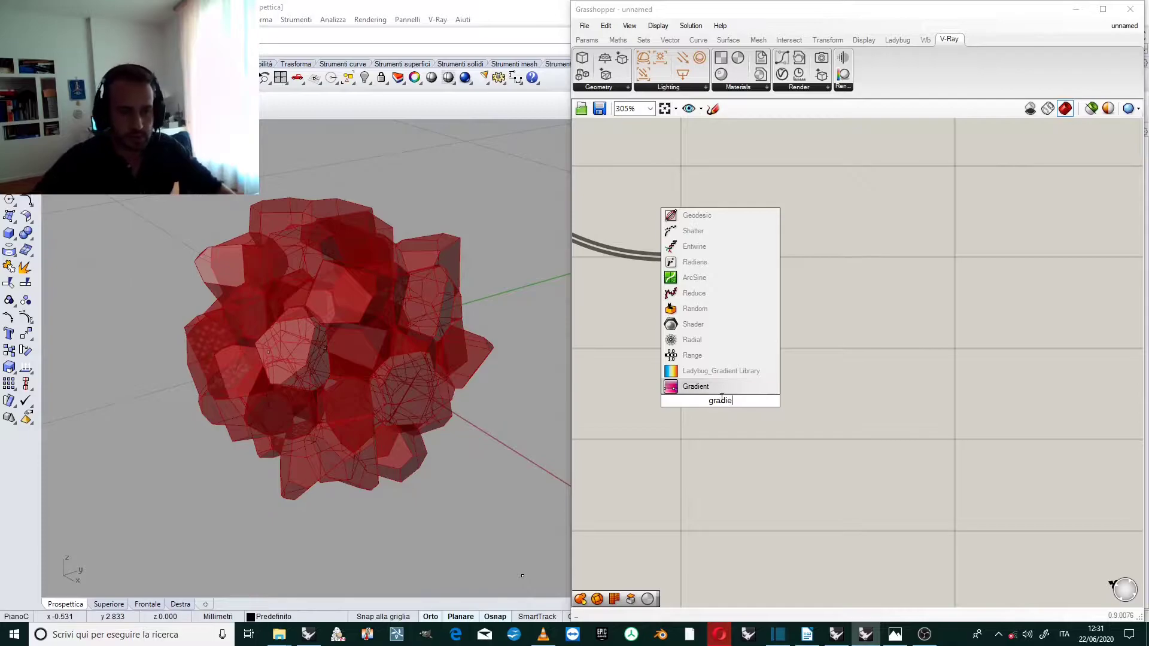
left_click(717, 386)
scroll(820, 377, "down", 2)
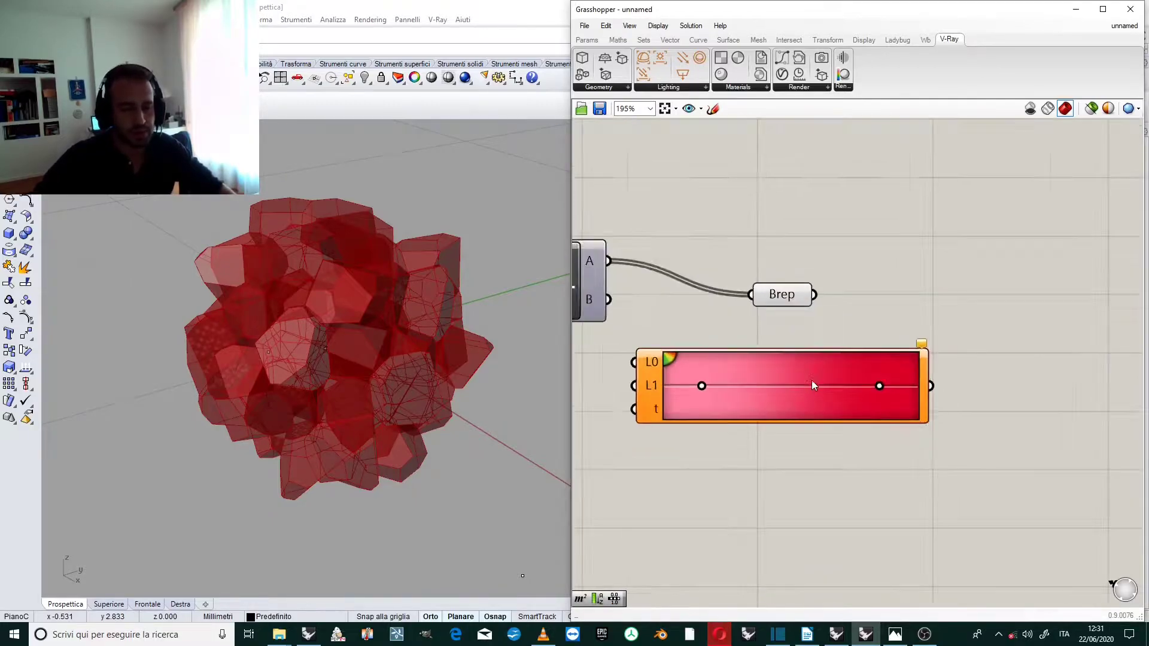
scroll(812, 382, "up", 2)
left_click_drag(775, 359, 853, 401)
Step: Apply the multicolour spectrum preset, running from red through purple, blue and green to orange, to the Gradient component
right_click(851, 423)
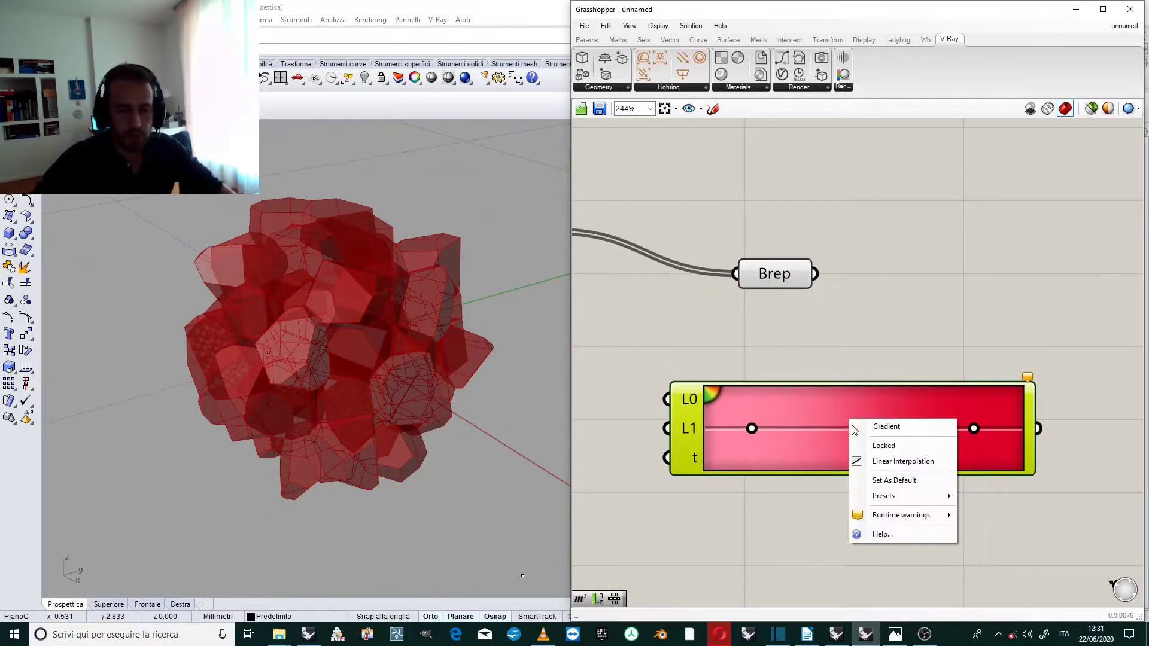
mouse_move(885, 497)
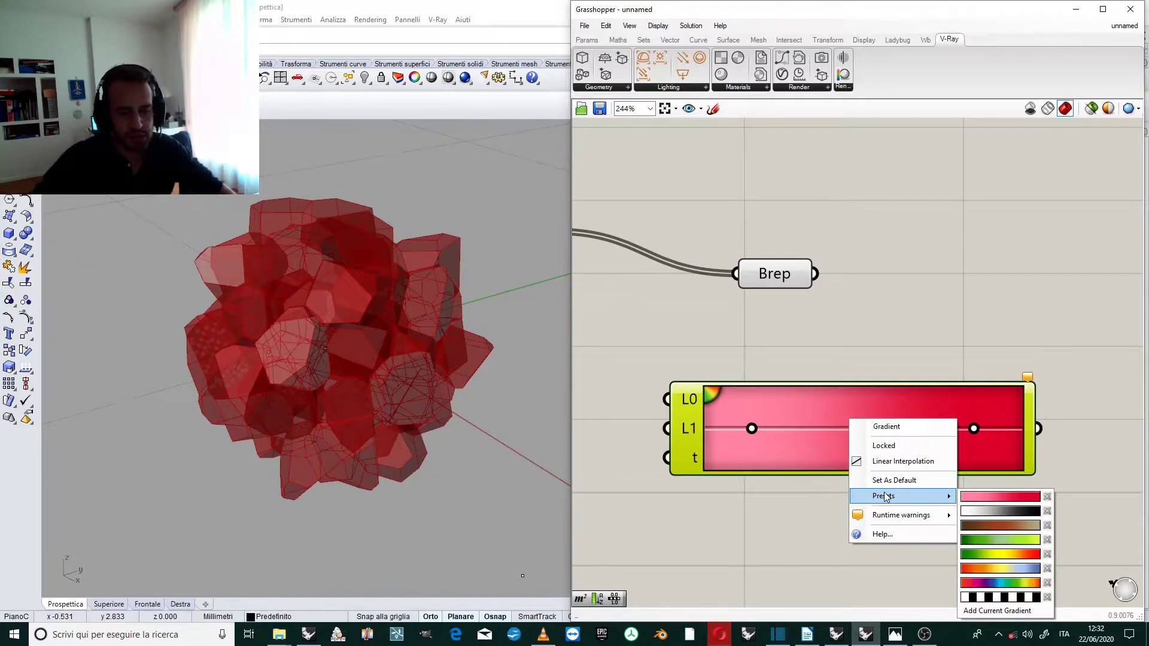
left_click(988, 583)
right_click(854, 400)
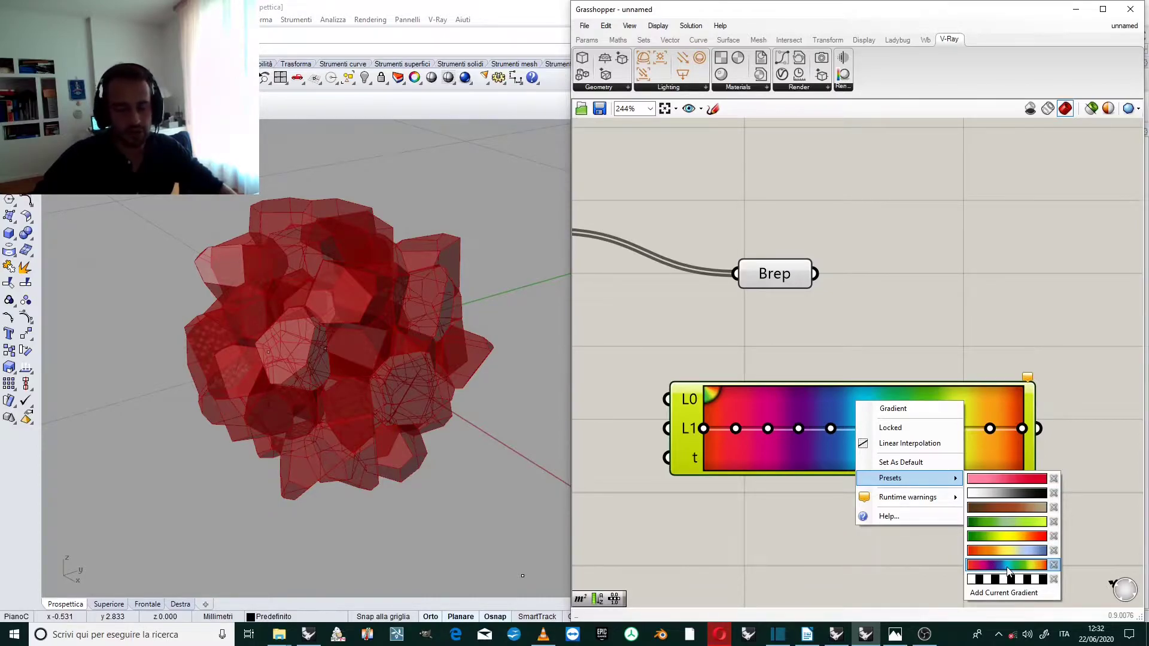
left_click(989, 348)
scroll(983, 342, "down", 1)
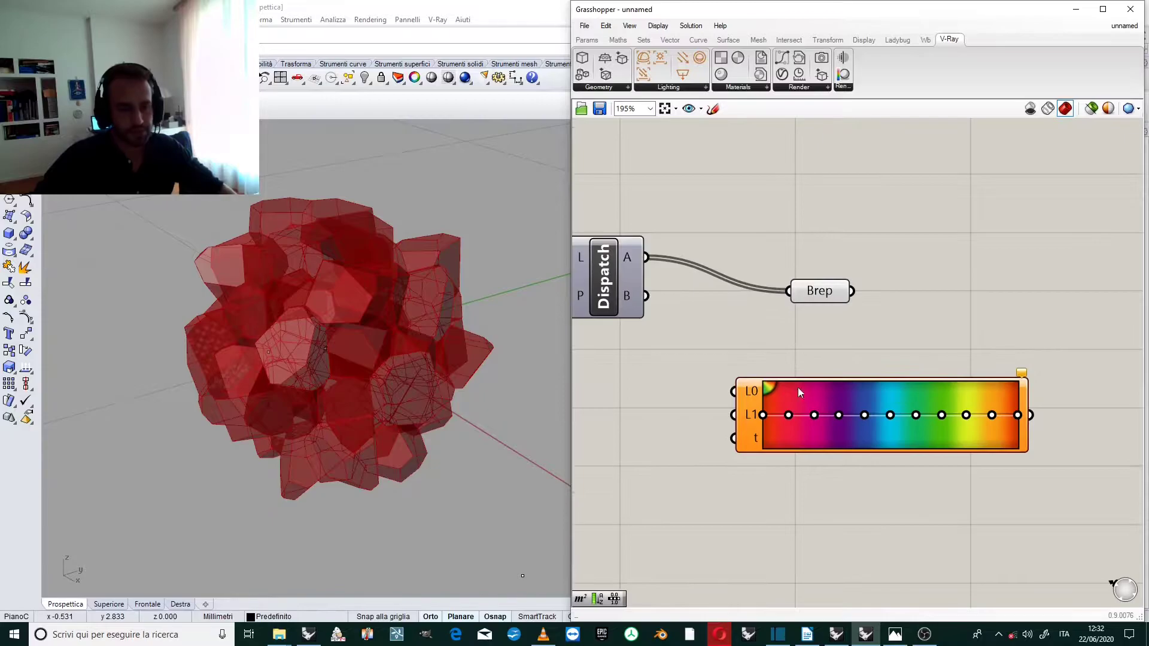
scroll(748, 390, "up", 1)
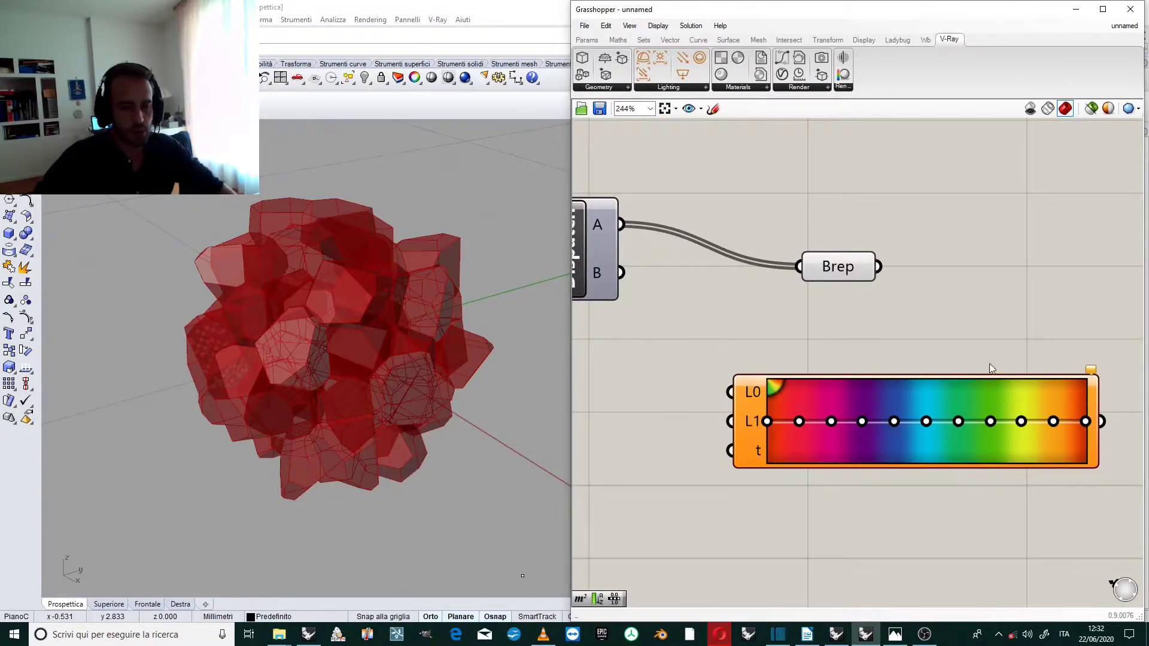
Step: Check the Gradient component's t input and move the component slightly further down the canvas
scroll(942, 370, "down", 2)
scroll(889, 374, "up", 1)
left_click_drag(864, 377, 850, 415)
scroll(843, 471, "up", 1)
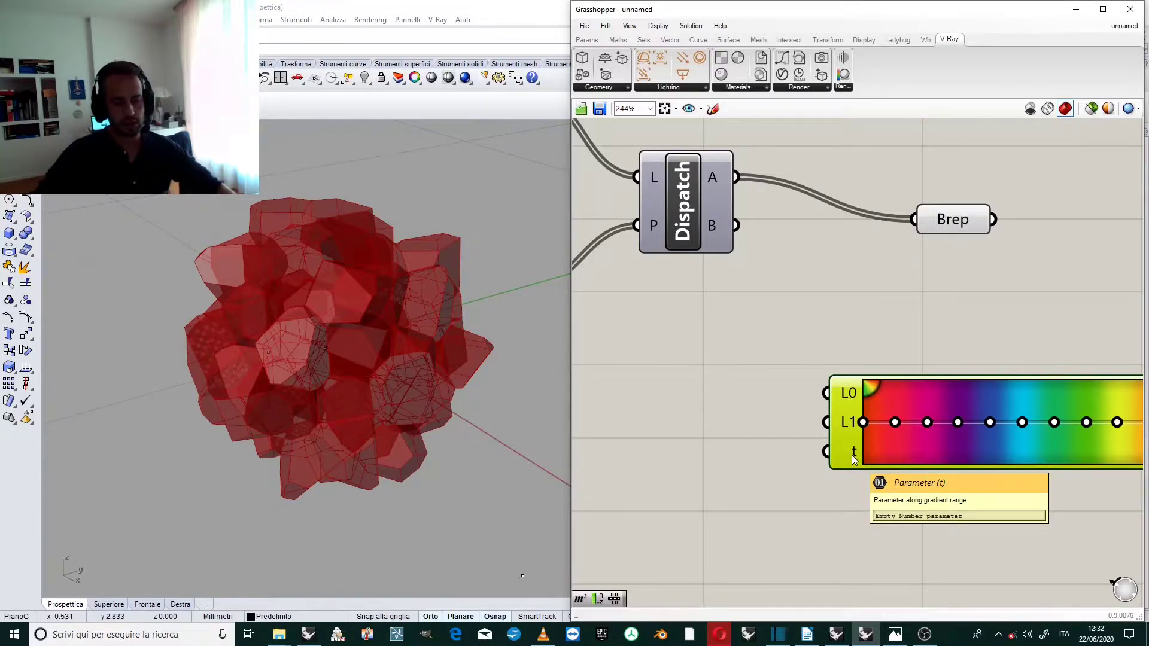
right_click_drag(1043, 405, 967, 408)
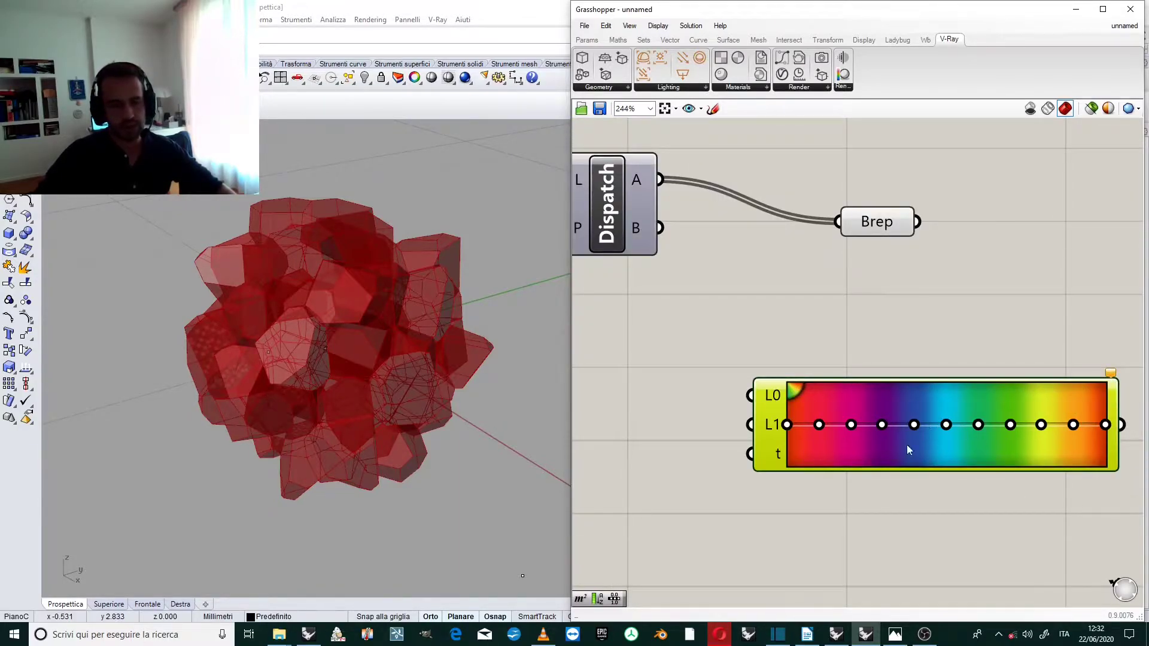
scroll(843, 424, "down", 3)
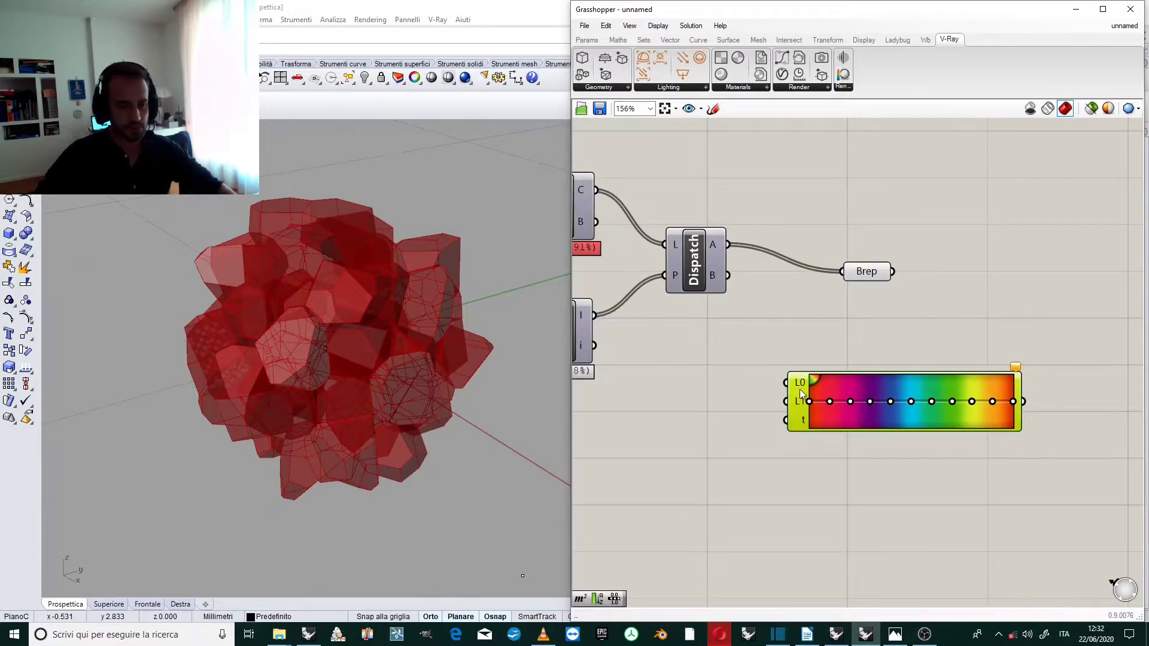
left_click_drag(800, 392, 803, 415)
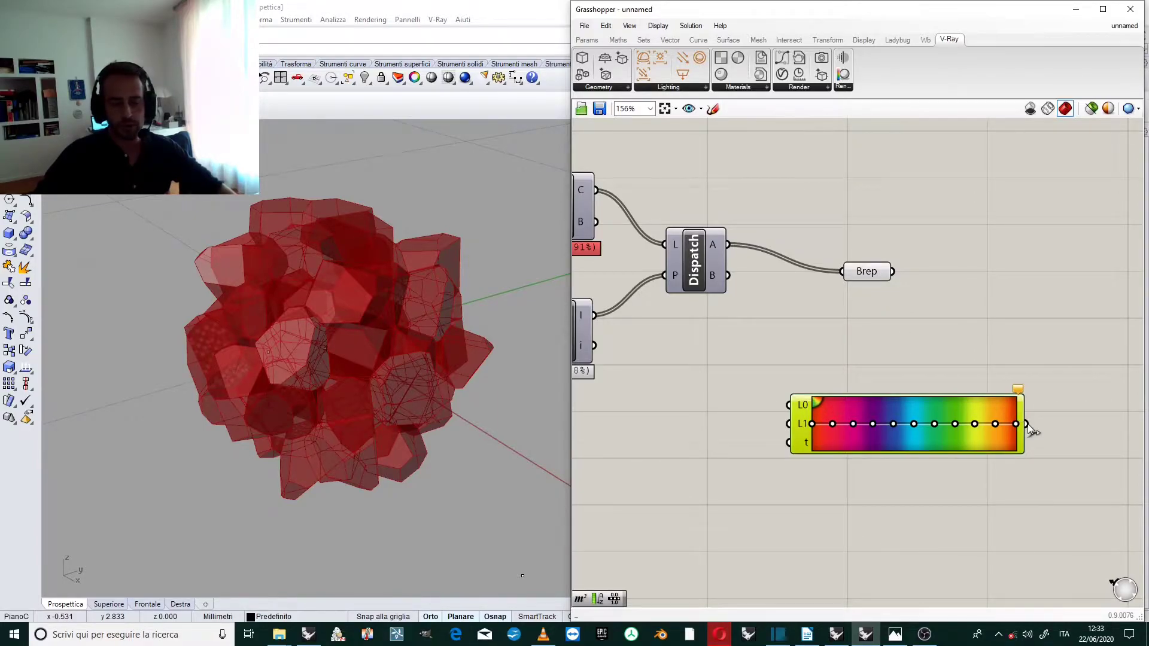
Step: Review the Brep parameter's data and shift the Gradient component down to leave more space beneath the Brep
scroll(1019, 424, "up", 2)
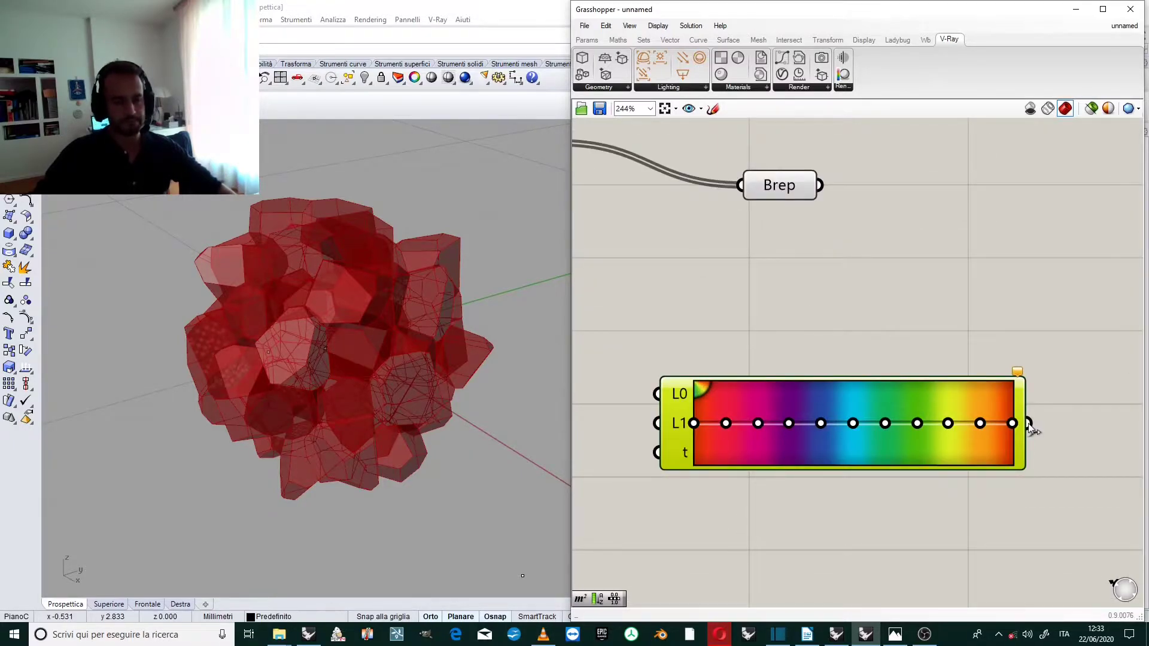
mouse_move(804, 192)
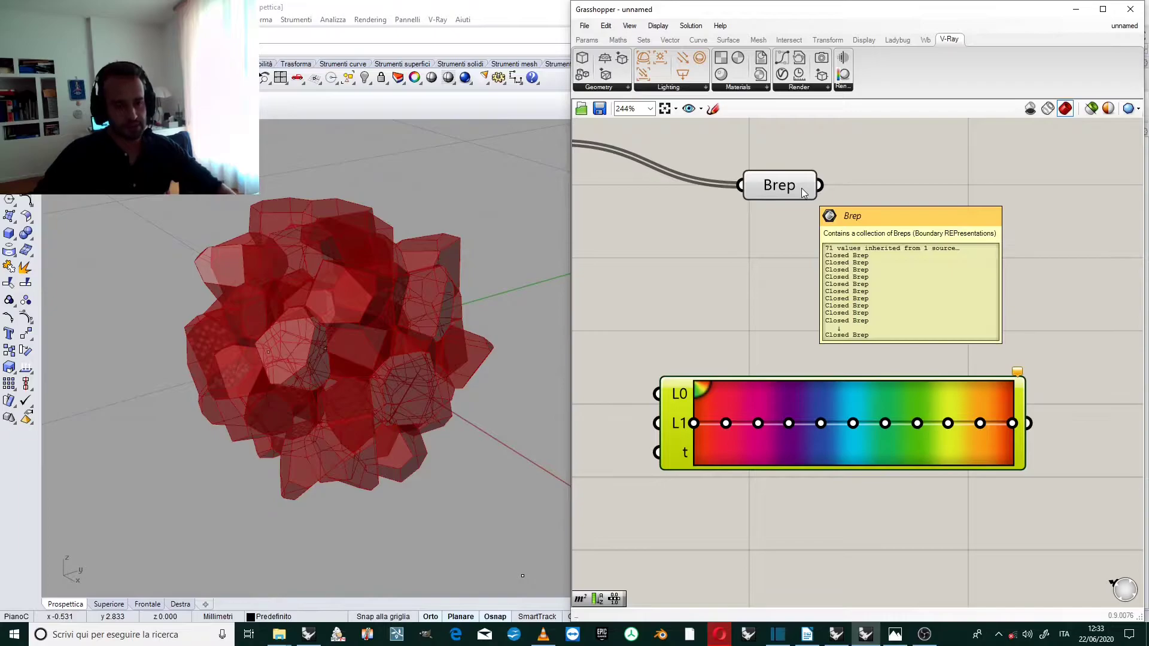
scroll(919, 371, "down", 2)
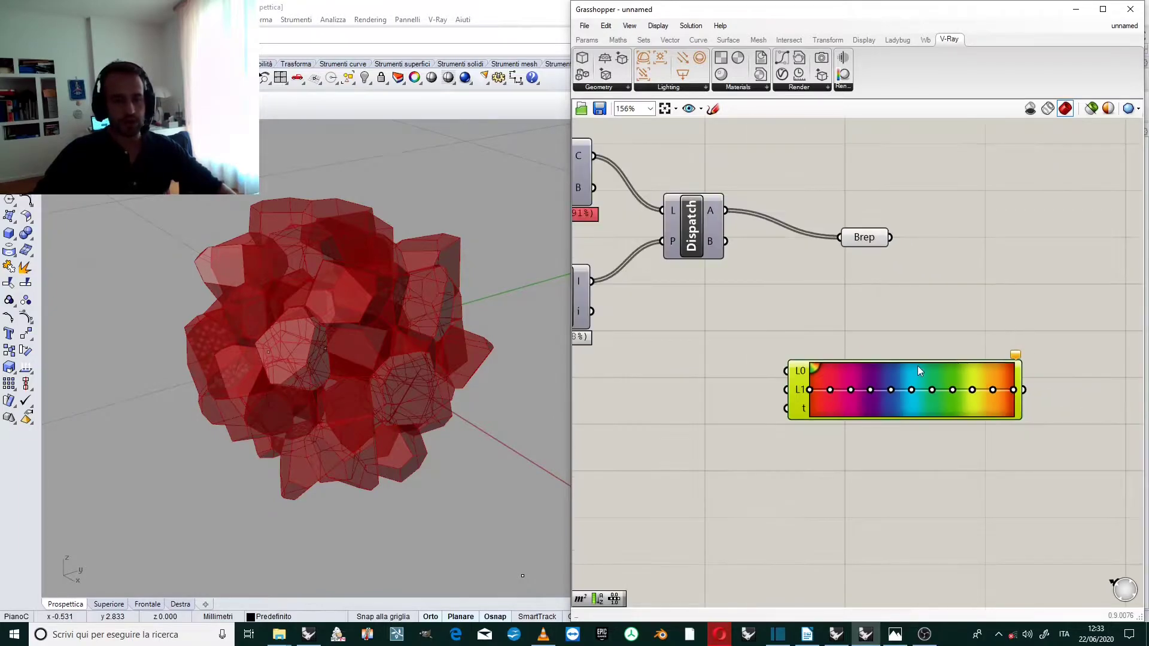
scroll(897, 369, "up", 1)
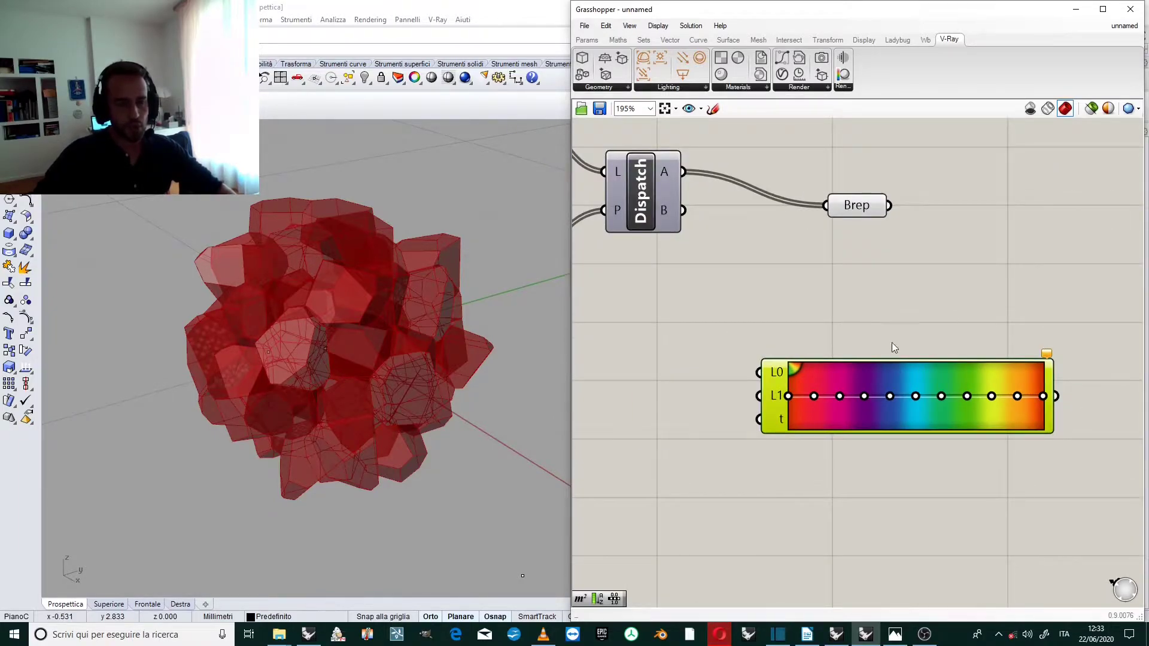
left_click_drag(898, 374, 901, 421)
scroll(904, 412, "down", 2)
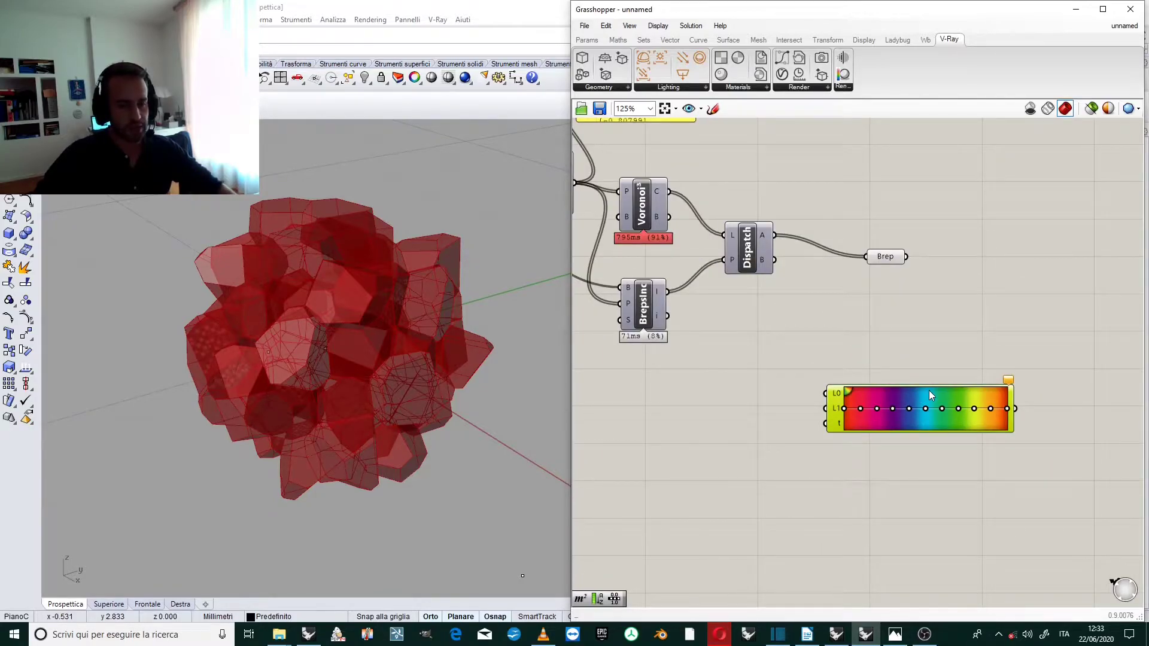
scroll(989, 344, "down", 1)
scroll(821, 389, "up", 2)
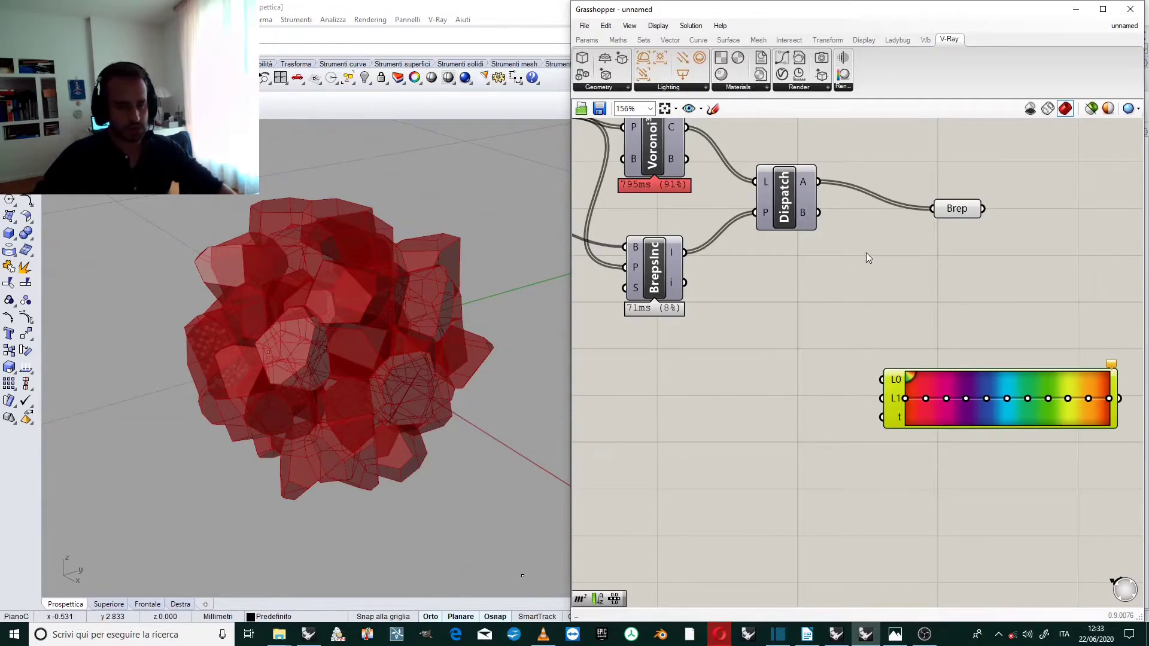
Step: Add a Range component and place it in the free space before the Gradient component's inputs
double_click(724, 397)
type("range")
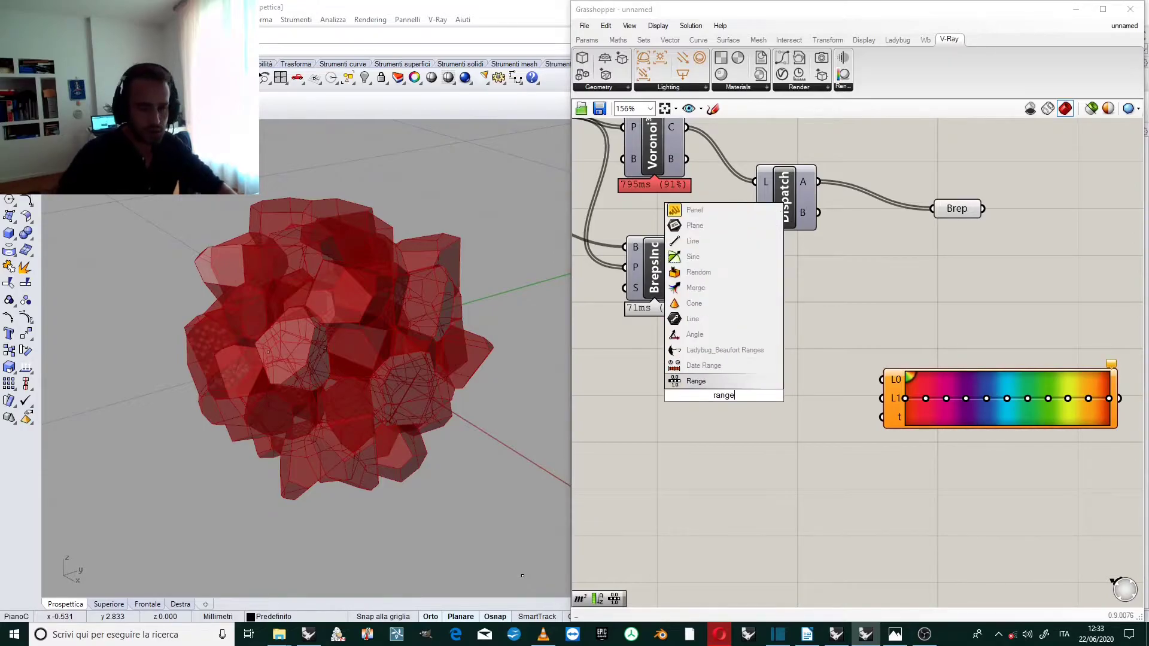
key("Return")
scroll(925, 349, "down", 1)
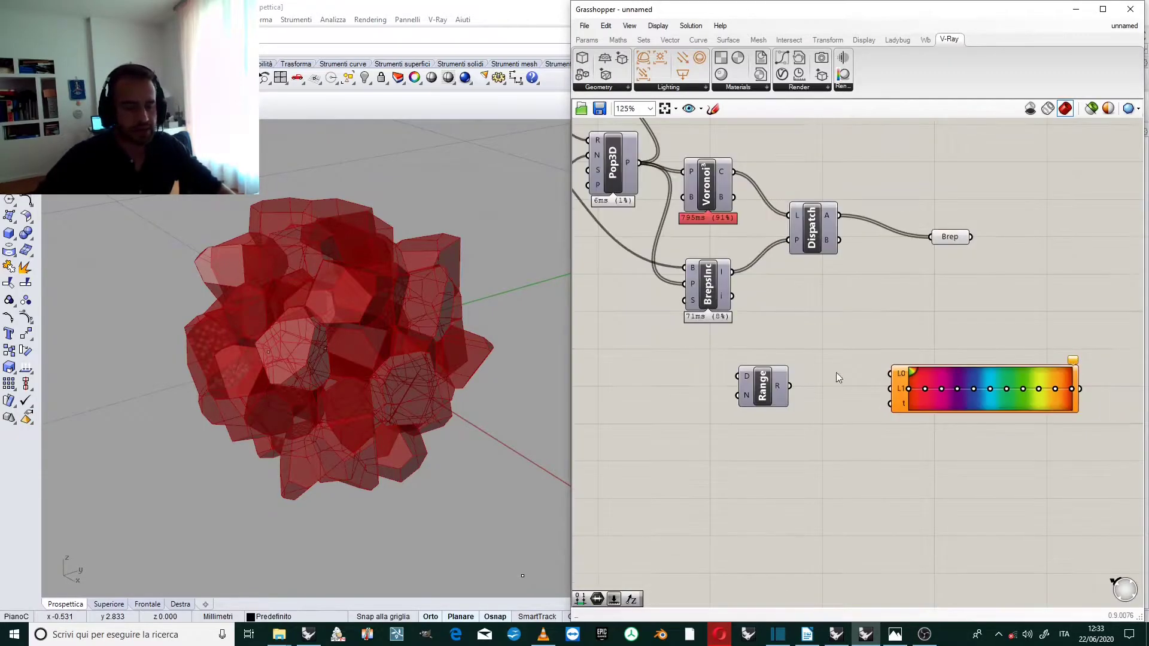
scroll(769, 377, "up", 2)
left_click_drag(772, 377, 823, 405)
scroll(901, 374, "down", 1)
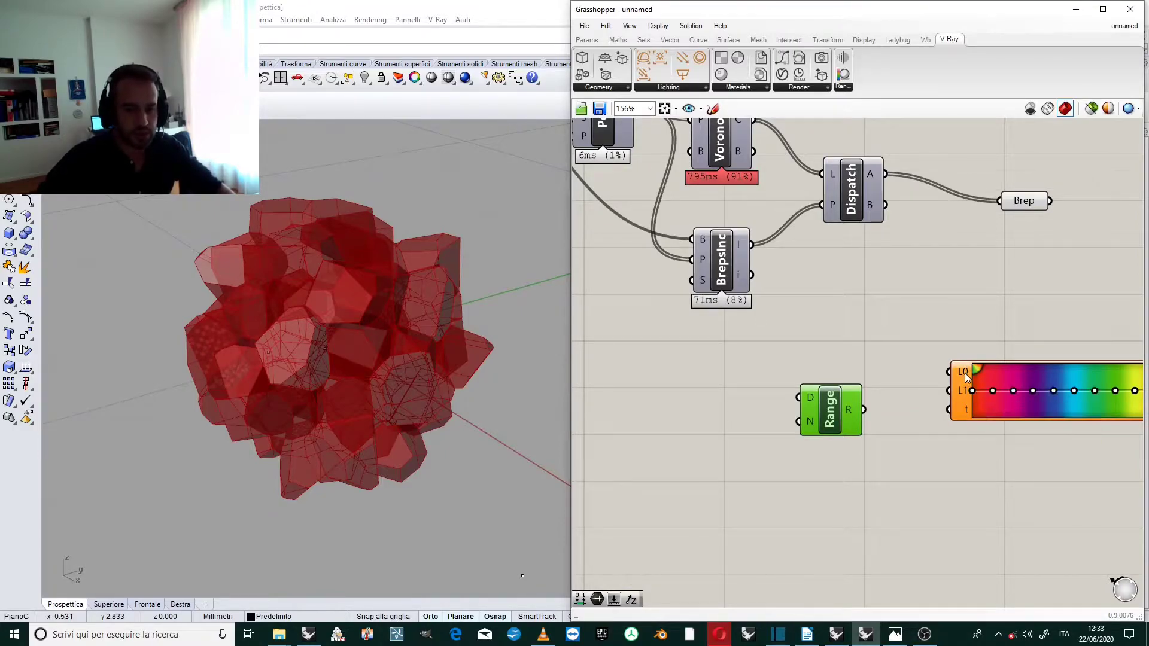
Step: Add a Construct Domain component in front of the Range component
left_click(619, 40)
left_click(615, 87)
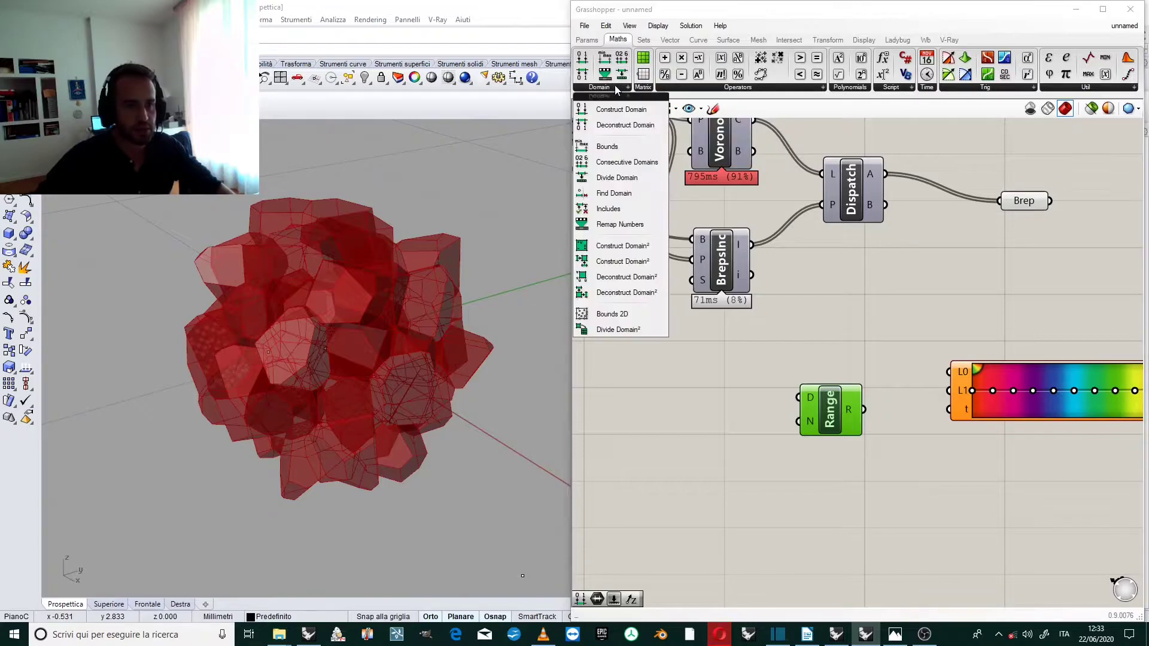
left_click_drag(617, 108, 702, 414)
left_click(703, 414)
scroll(663, 402, "up", 2)
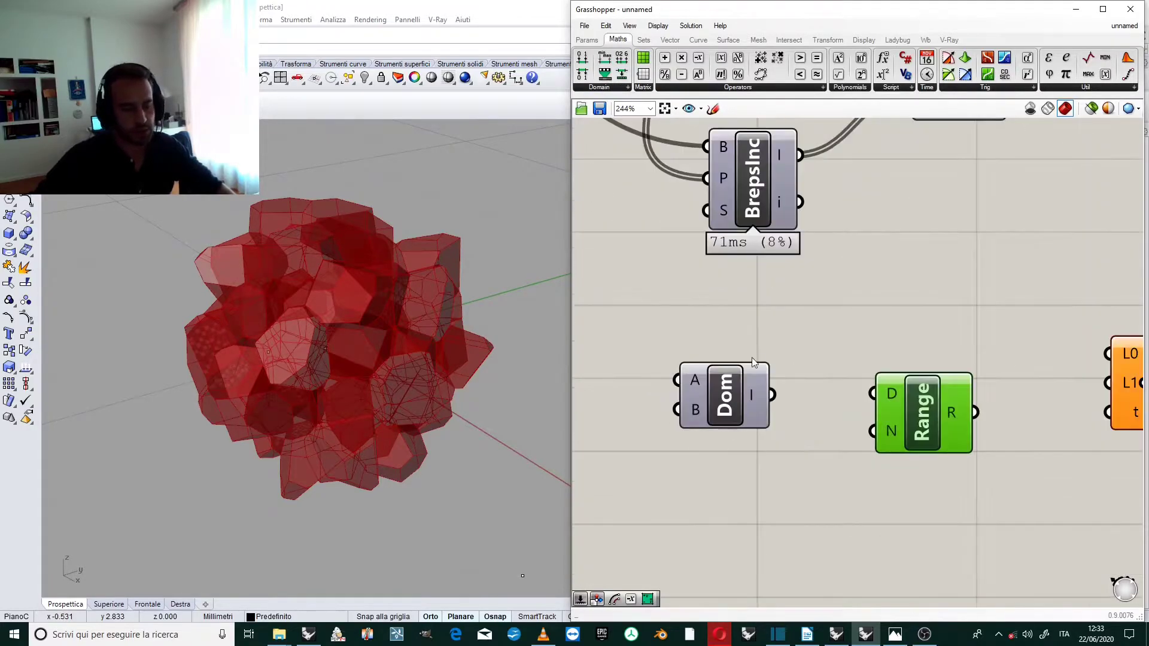
Step: Create a number slider with value 0, connect it to the A input of Construct Domain, and move it away from the component
scroll(712, 369, "down", 2)
right_click_drag(658, 367, 742, 360)
left_click(707, 366)
double_click(707, 366)
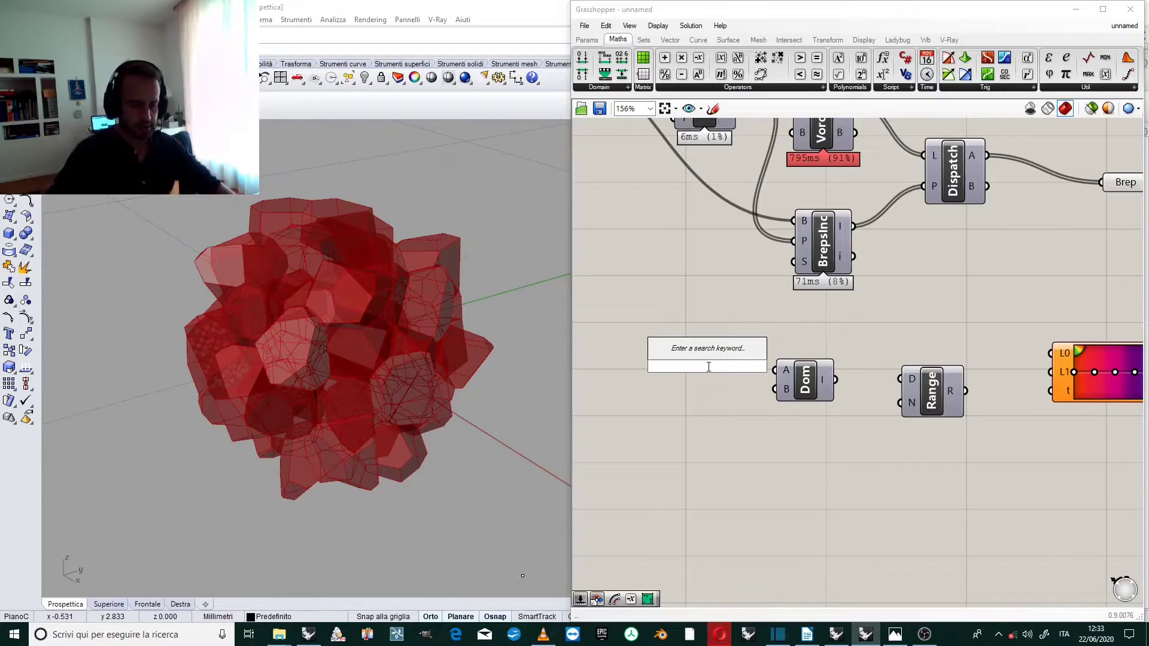
type("0")
key("Return")
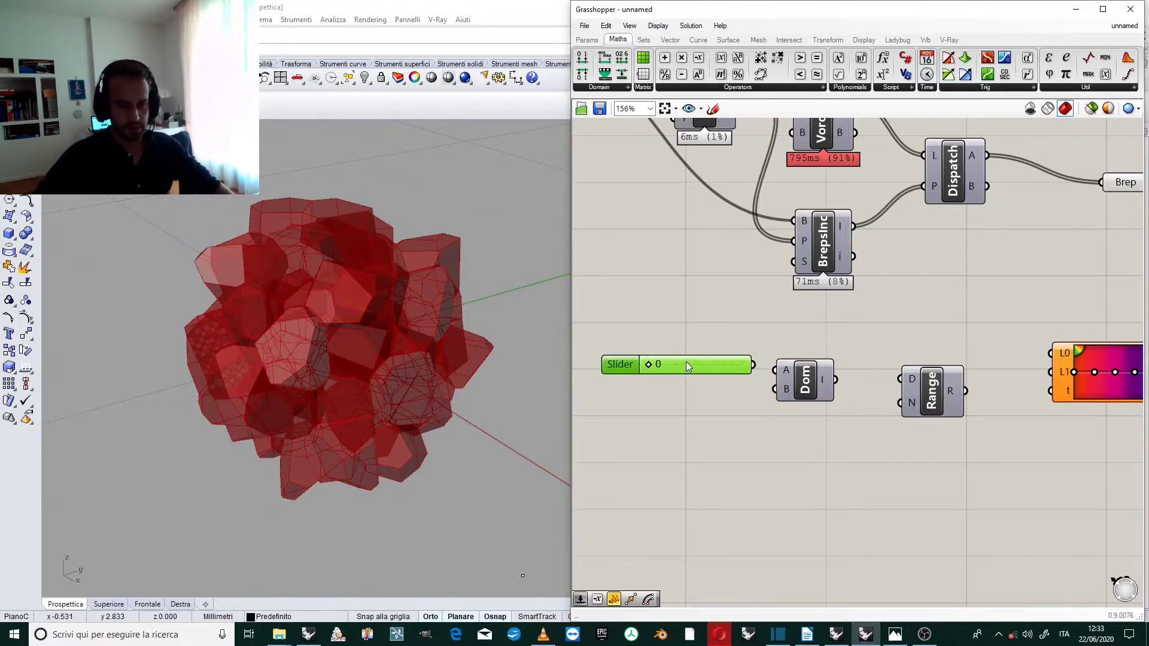
left_click_drag(750, 365, 774, 371)
right_click_drag(767, 322, 824, 306)
left_click(688, 361)
left_click_drag(673, 355, 649, 355)
Step: Create a number slider with value 1, connect it to the B input of Construct Domain, and align the Domain start slider above it
double_click(652, 369)
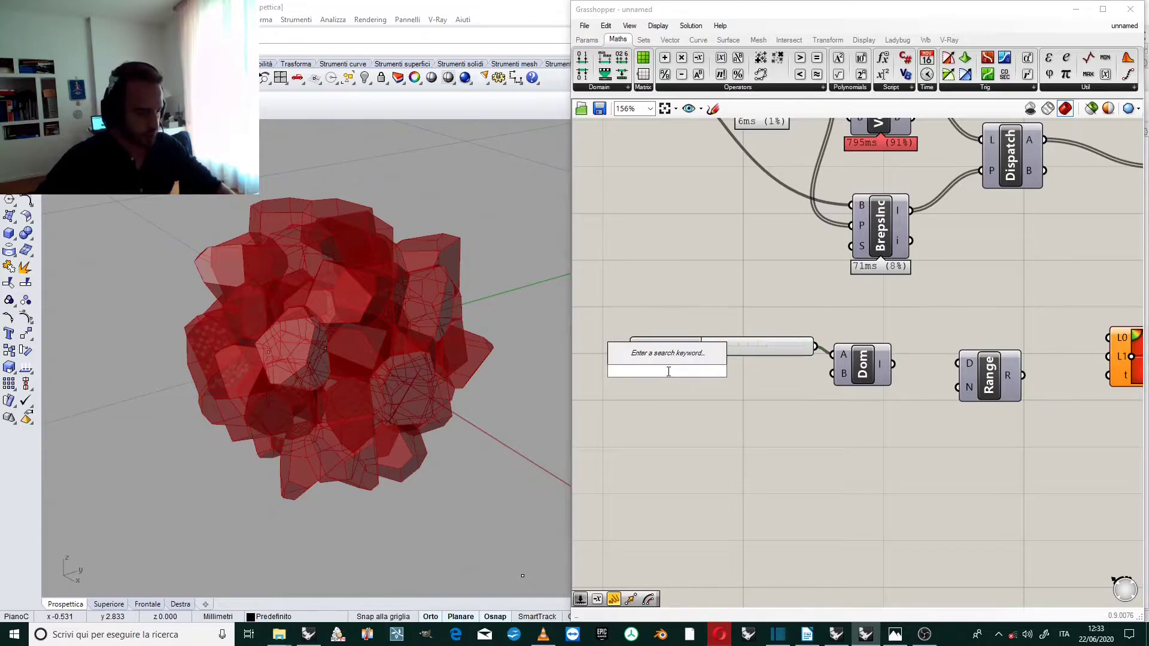
type("1")
key("Return")
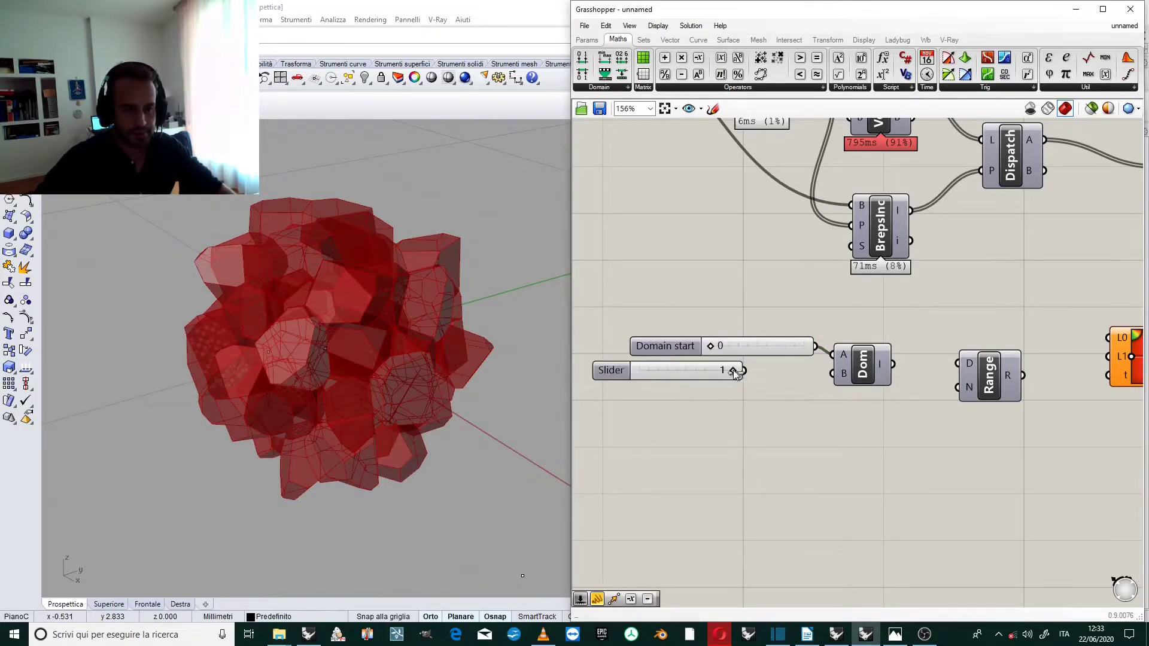
left_click_drag(746, 372, 821, 372)
left_click_drag(651, 352, 615, 353)
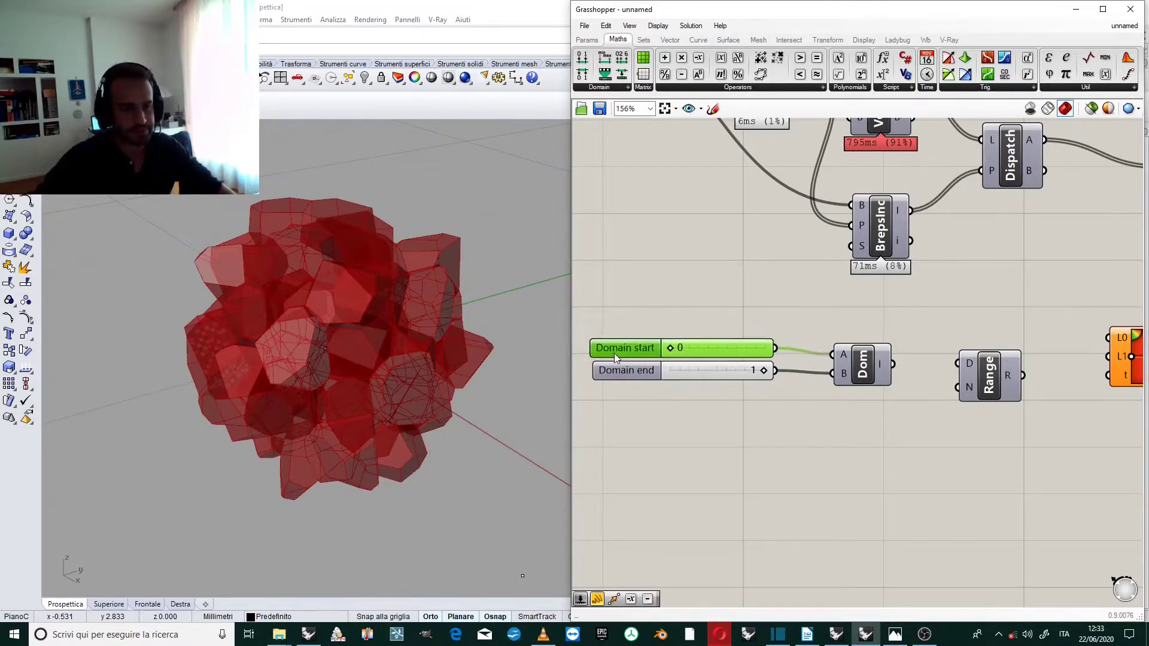
scroll(627, 329, "down", 2)
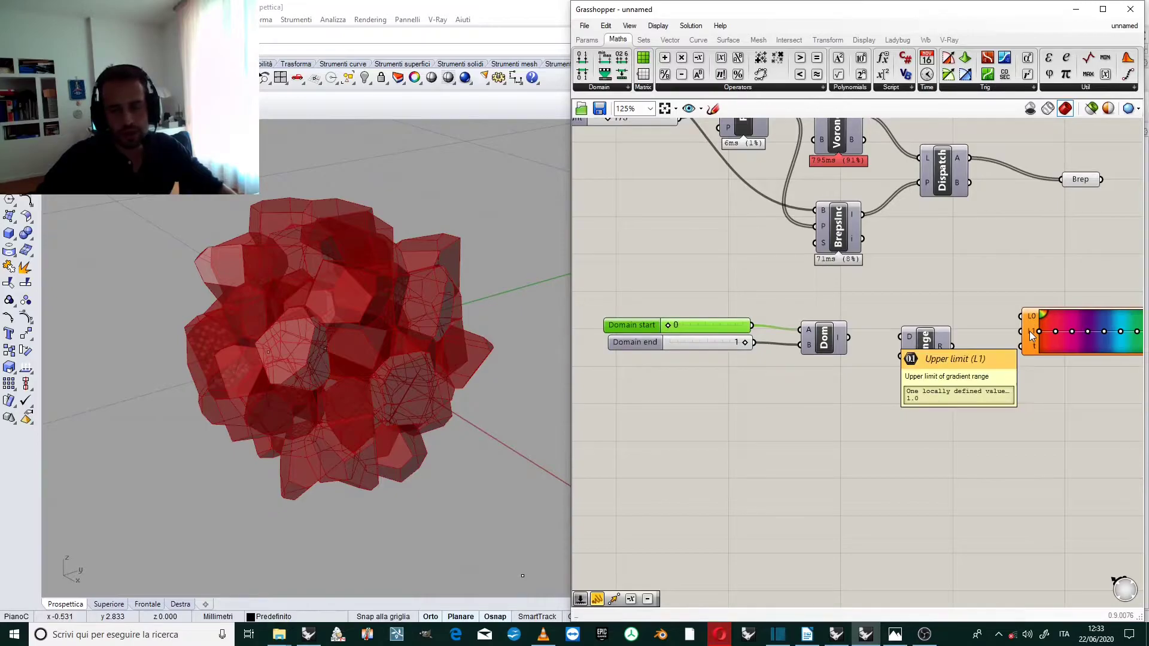
Step: Connect the Construct Domain output to the D input of the Range component
scroll(1031, 335, "up", 1)
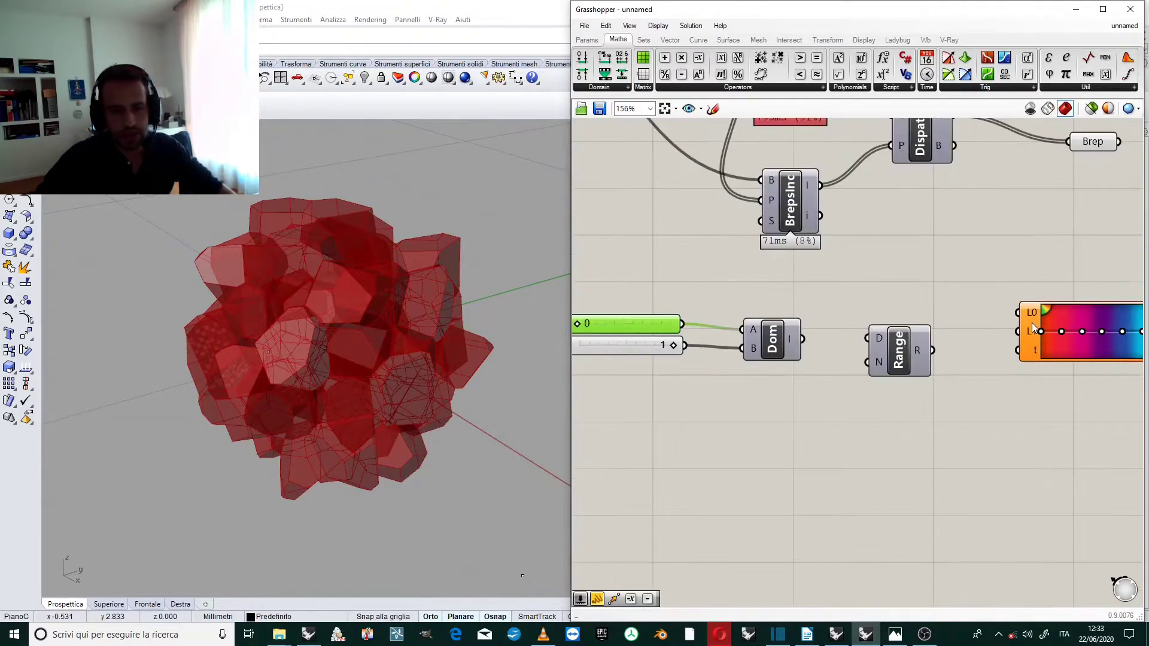
scroll(1034, 330, "down", 1)
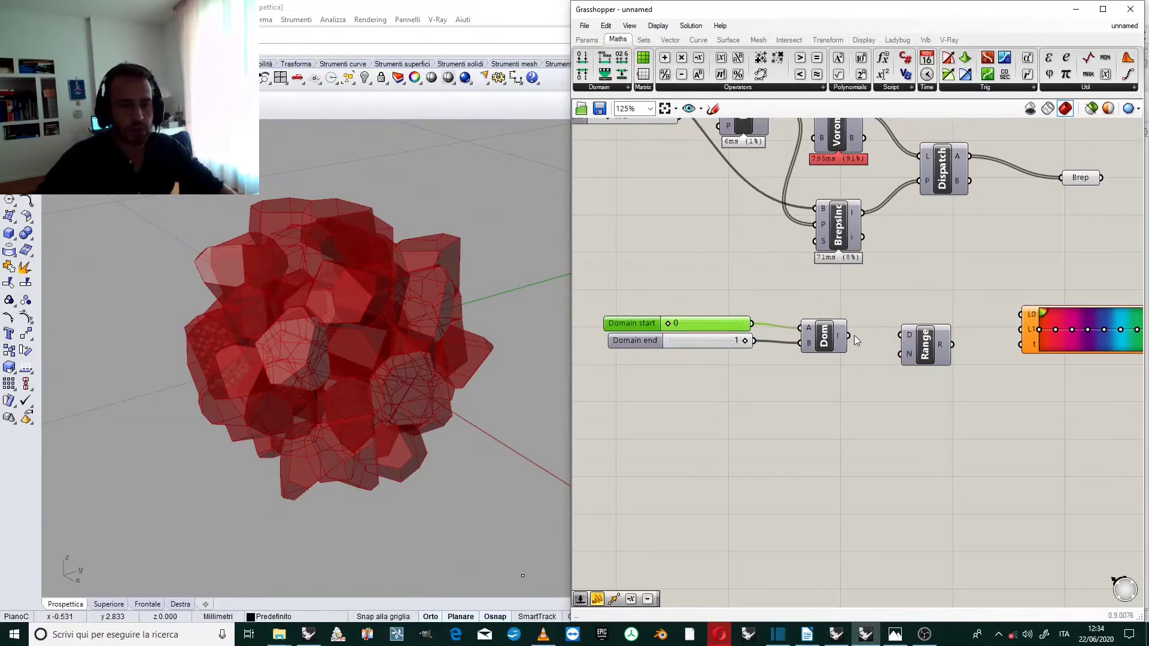
mouse_move(844, 337)
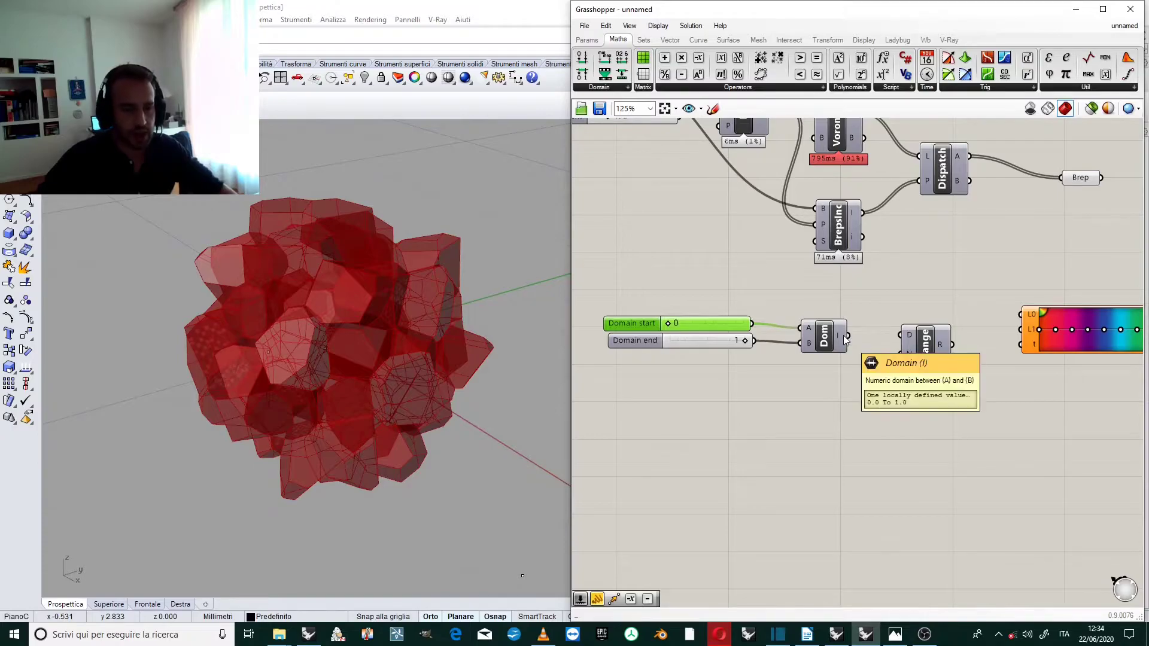
left_click_drag(846, 336, 914, 338)
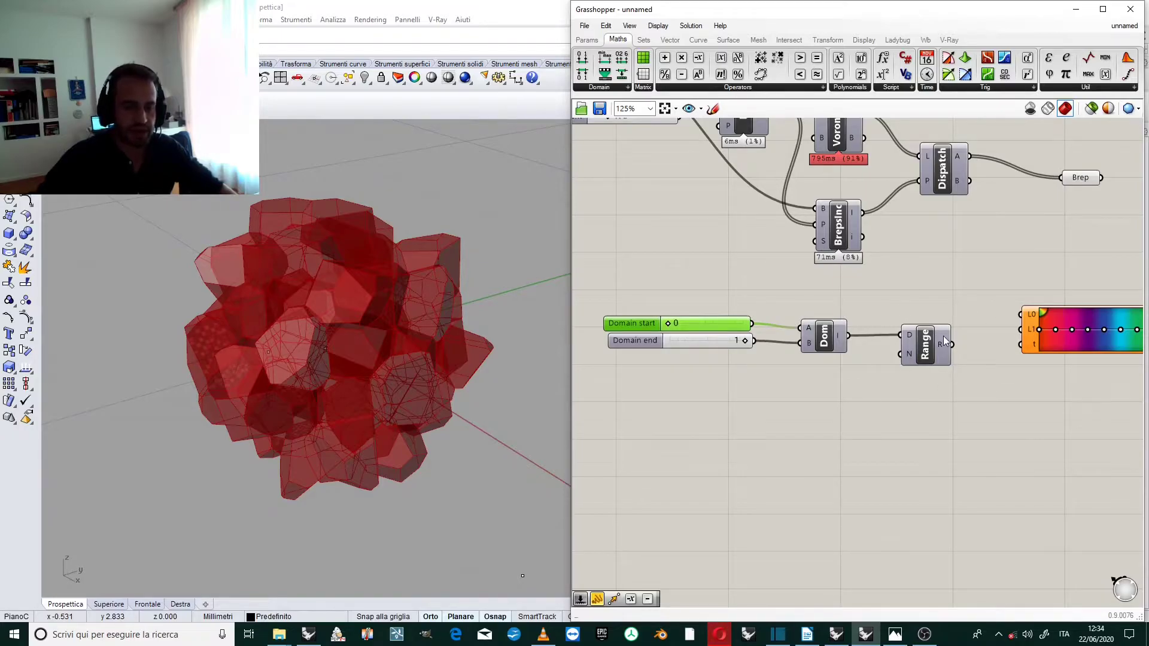
Step: Add a List Length component below the Brep parameter and connect Dispatch output A to its L input
mouse_move(910, 357)
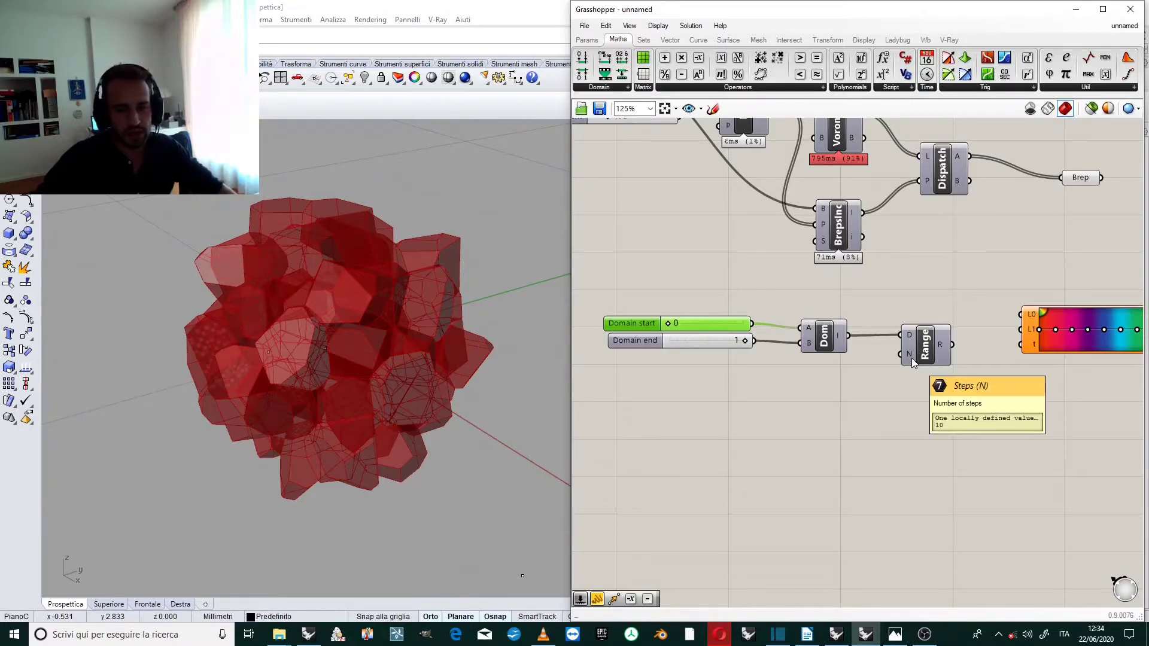
mouse_move(963, 155)
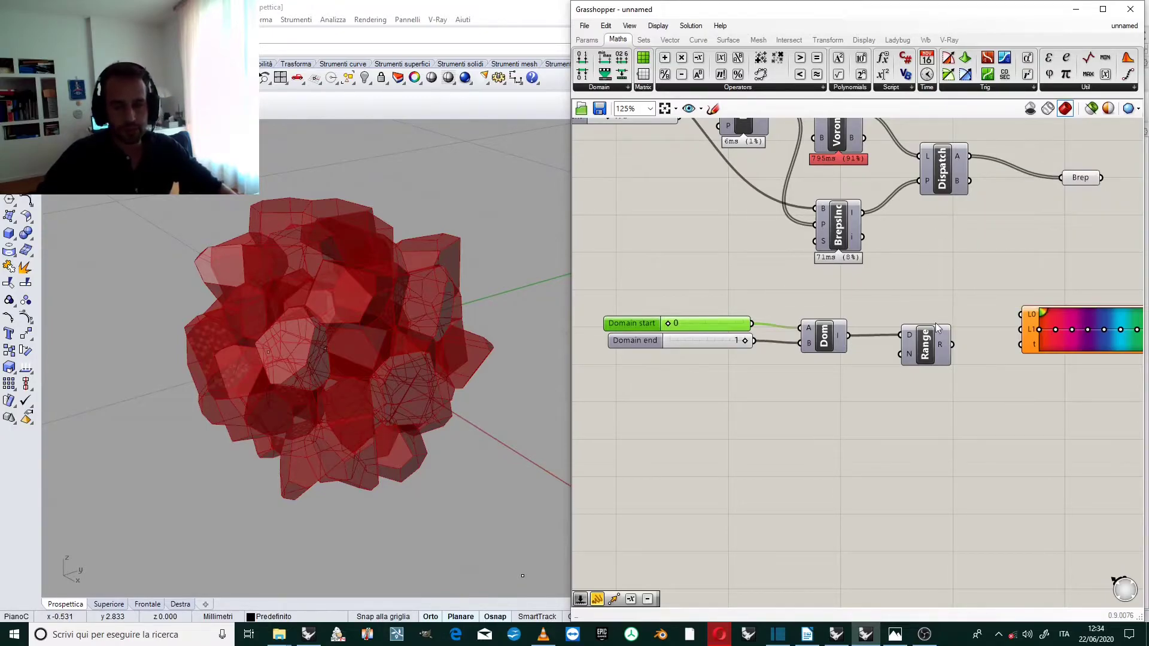
scroll(910, 253, "down", 2)
scroll(957, 223, "up", 2)
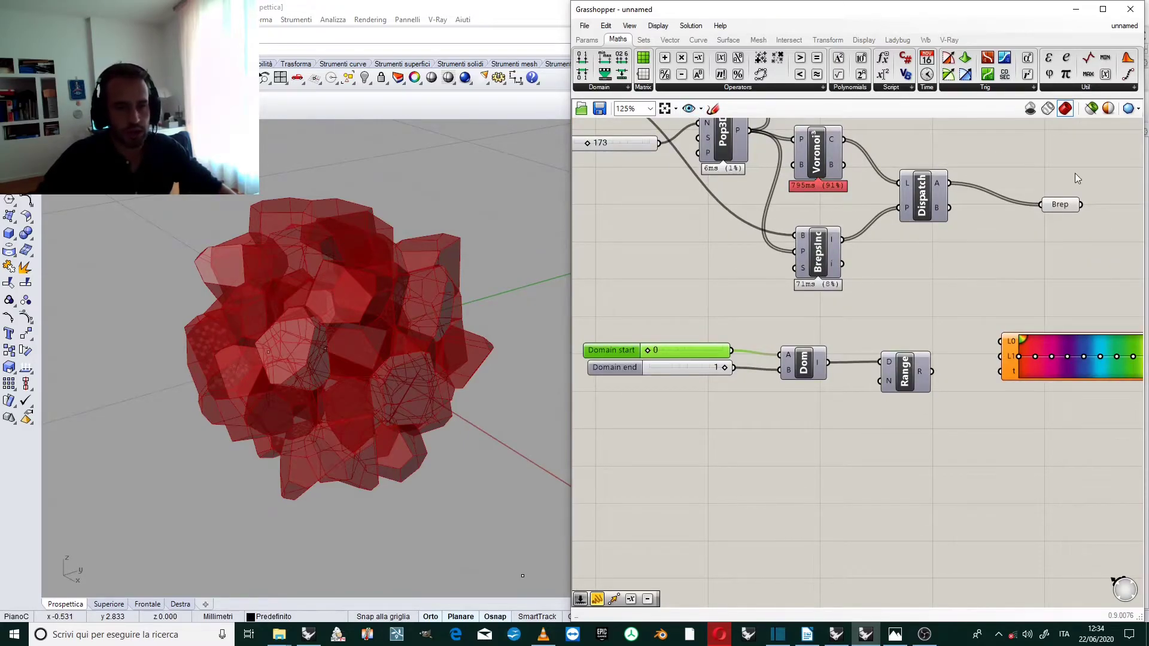
mouse_move(936, 182)
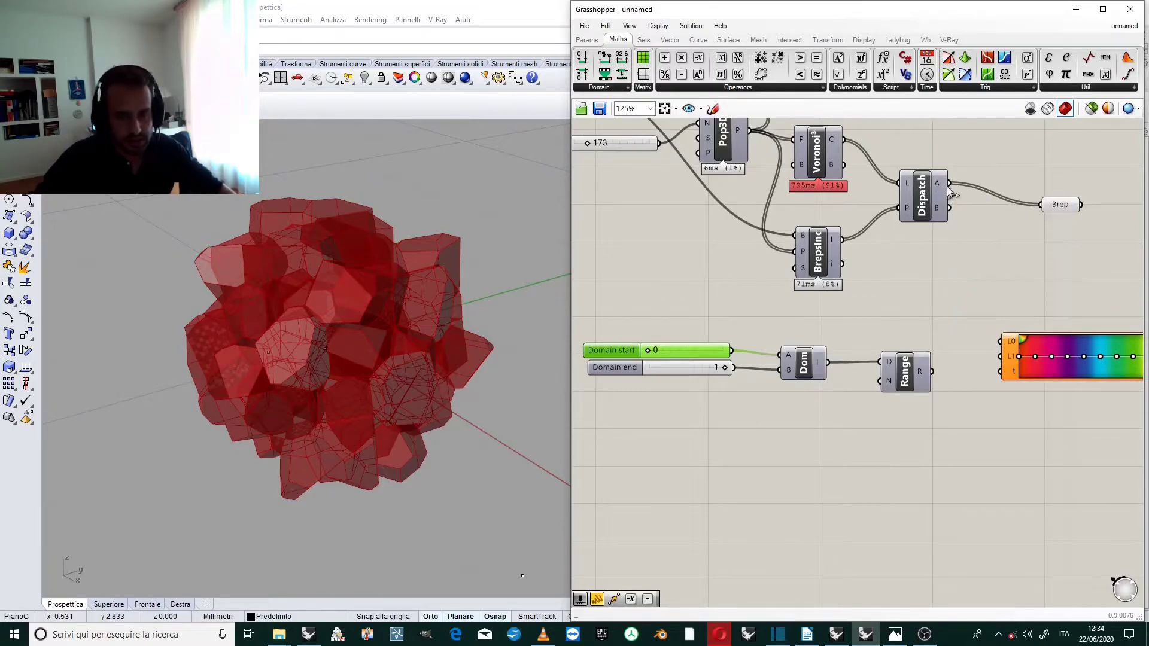
double_click(985, 280)
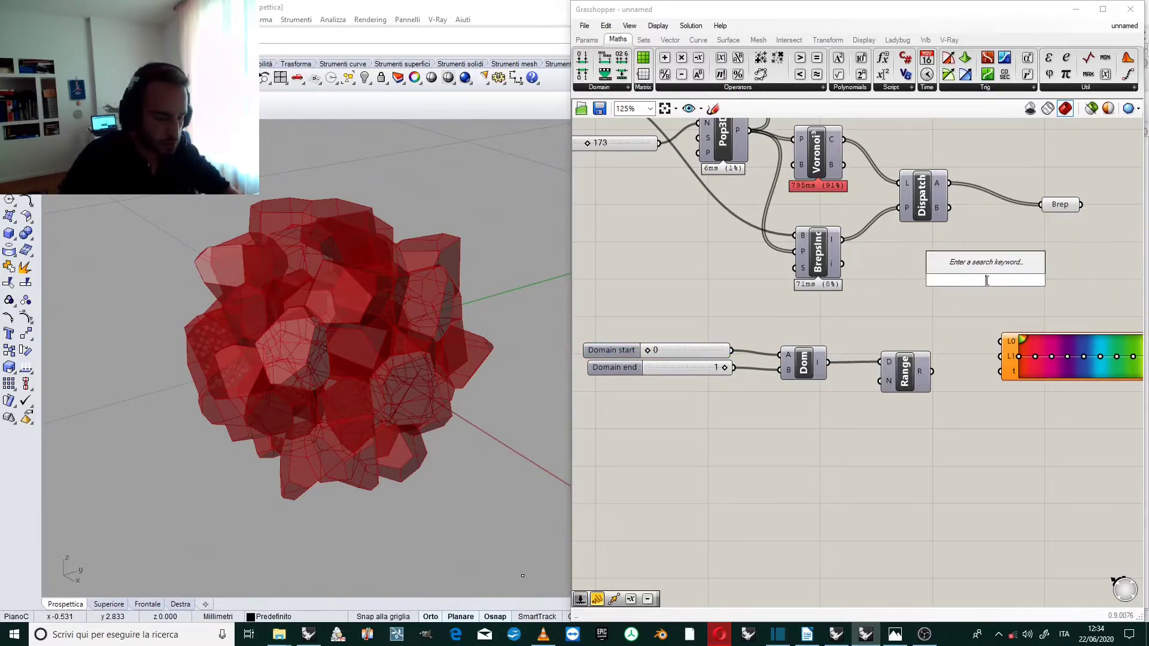
type("list")
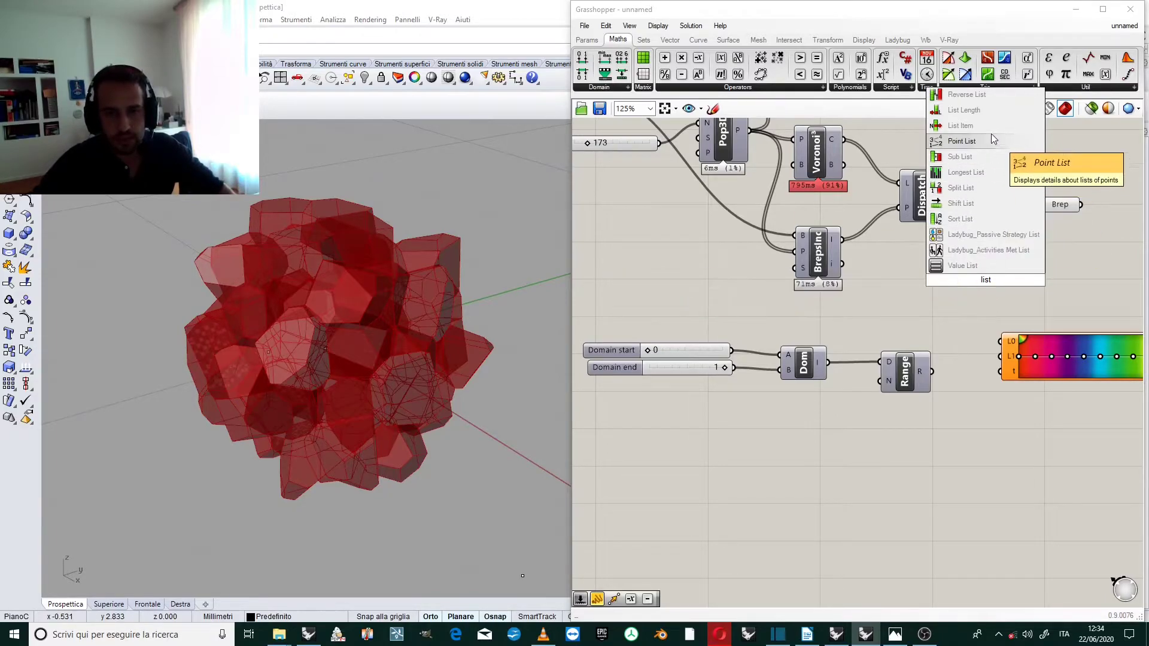
left_click(982, 111)
left_click_drag(950, 208, 949, 183)
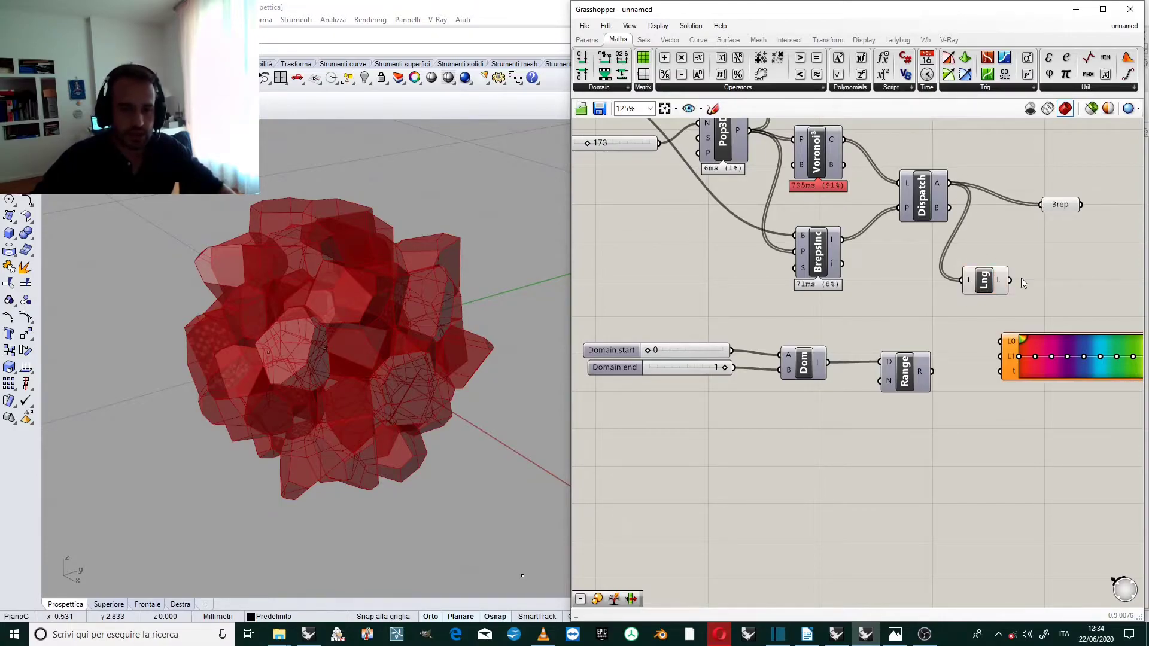
mouse_move(1007, 282)
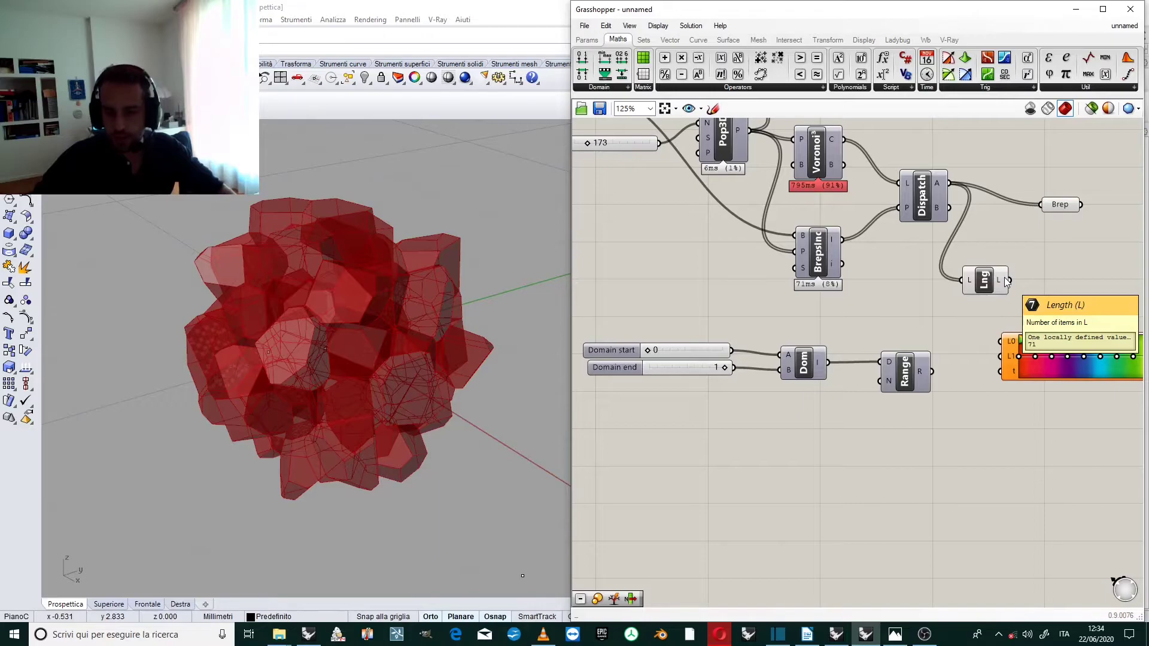
Step: Move the domain sliders, Construct Domain and Range together further down the canvas, and shift the Gradient component down to match
left_click_drag(946, 461, 670, 336)
left_click_drag(803, 371, 845, 449)
scroll(1003, 413, "down", 2)
scroll(1008, 359, "up", 2)
left_click(982, 331)
left_click_drag(981, 331, 1052, 400)
scroll(994, 319, "down", 1)
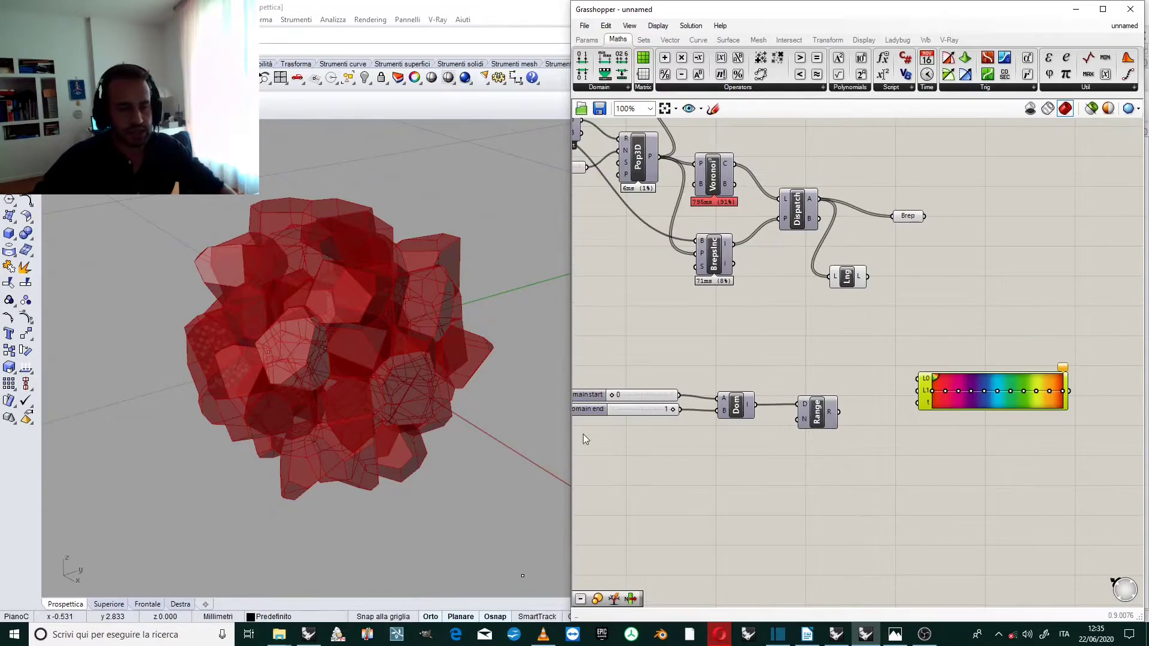
scroll(867, 335, "down", 2)
scroll(751, 364, "up", 2)
scroll(892, 400, "up", 1)
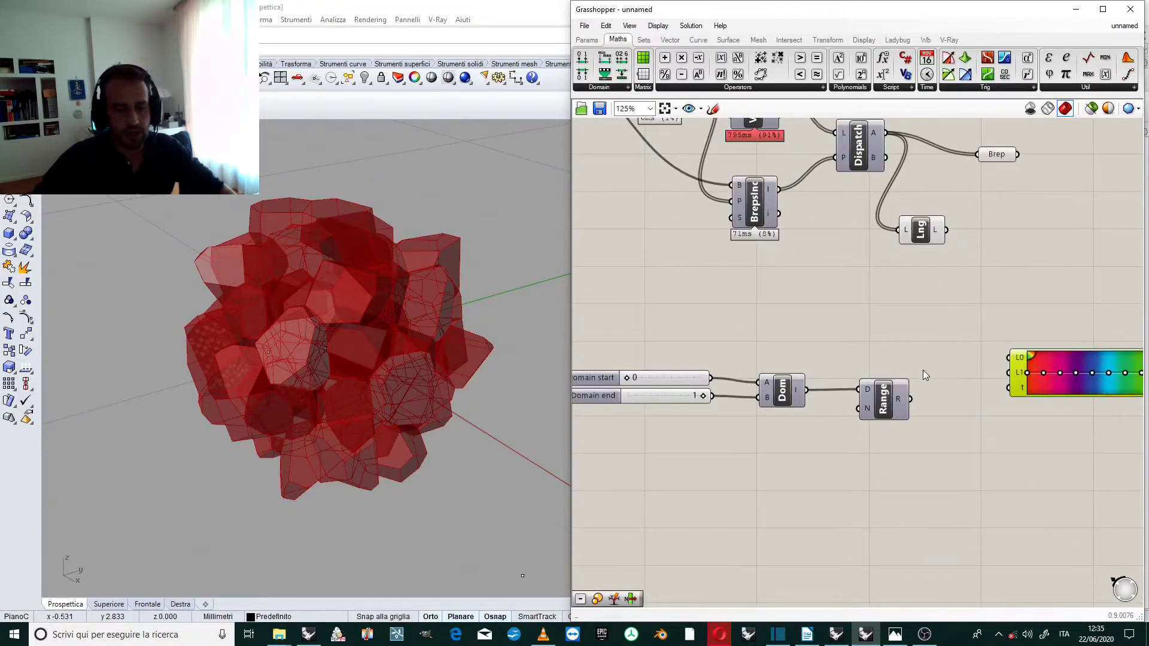
Step: Connect the List Length output to the N input of the Range component
left_click_drag(946, 231, 862, 410)
mouse_move(868, 412)
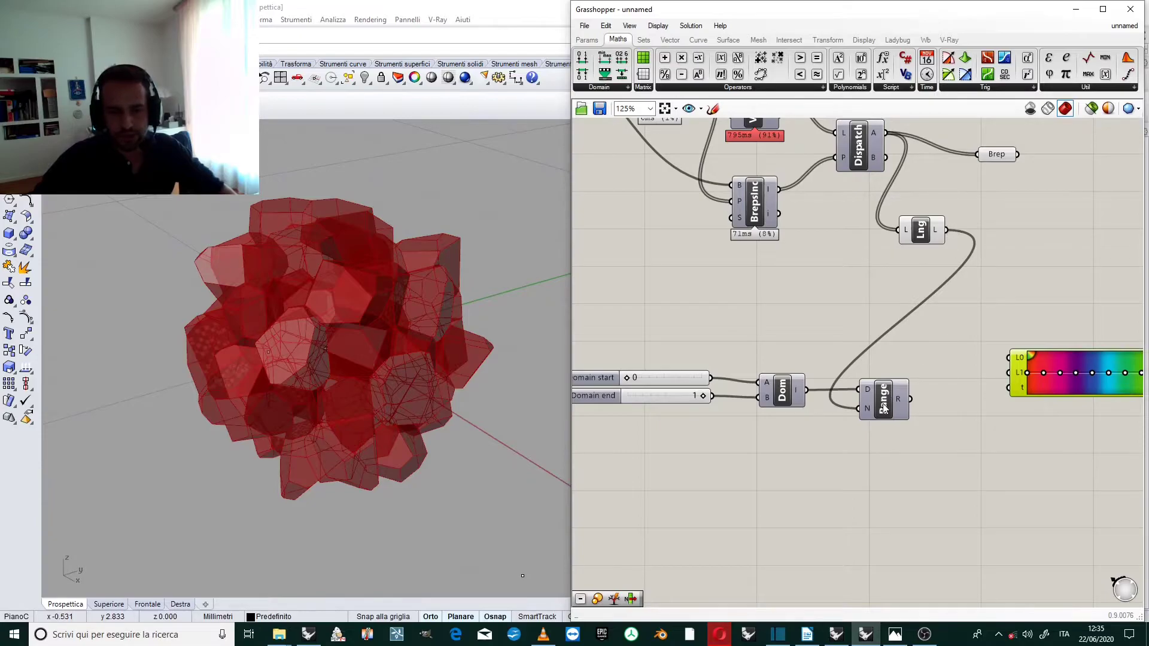
mouse_move(901, 404)
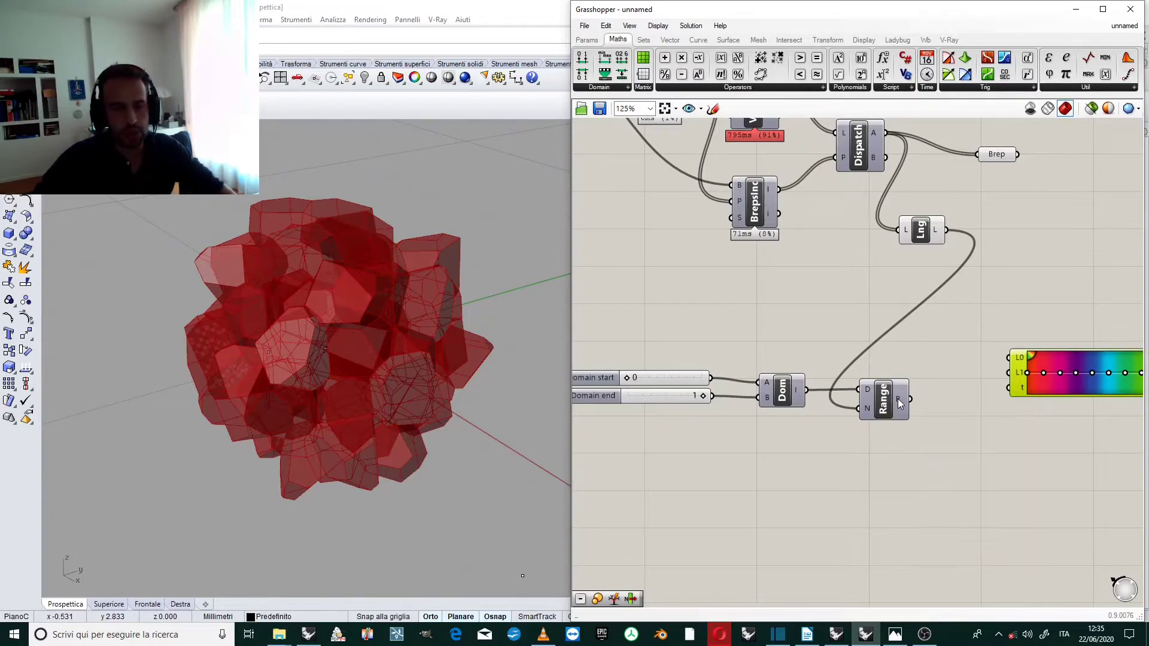
Step: Add a Subtraction component above Range and connect the List Length output to its A input
left_click(681, 74)
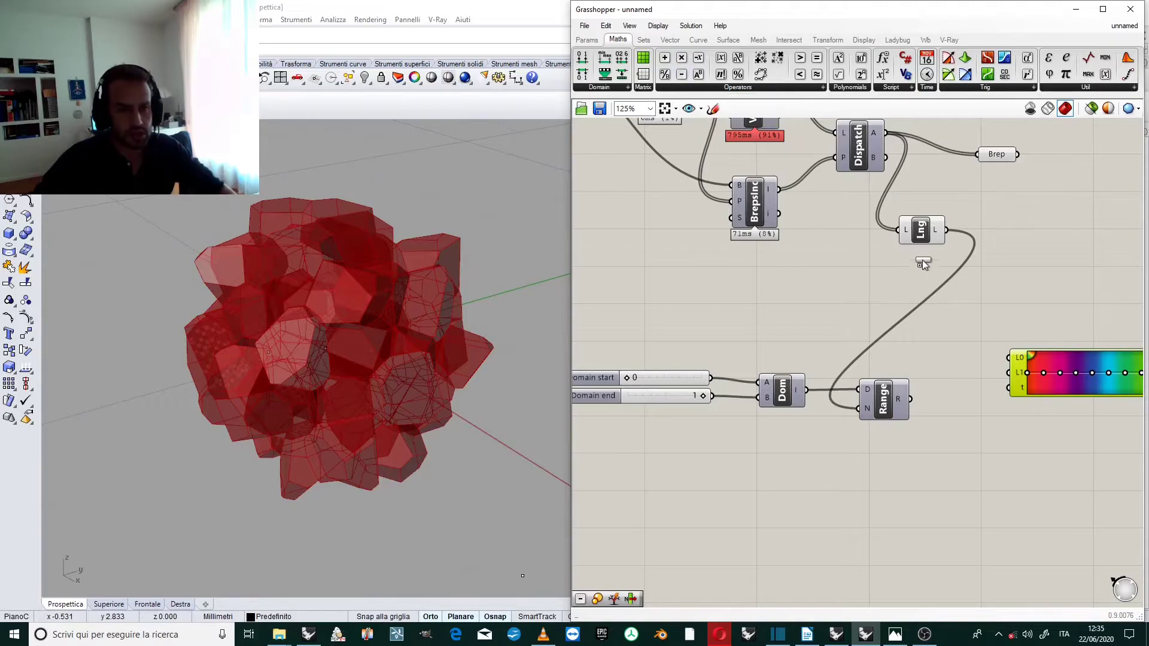
left_click(857, 311)
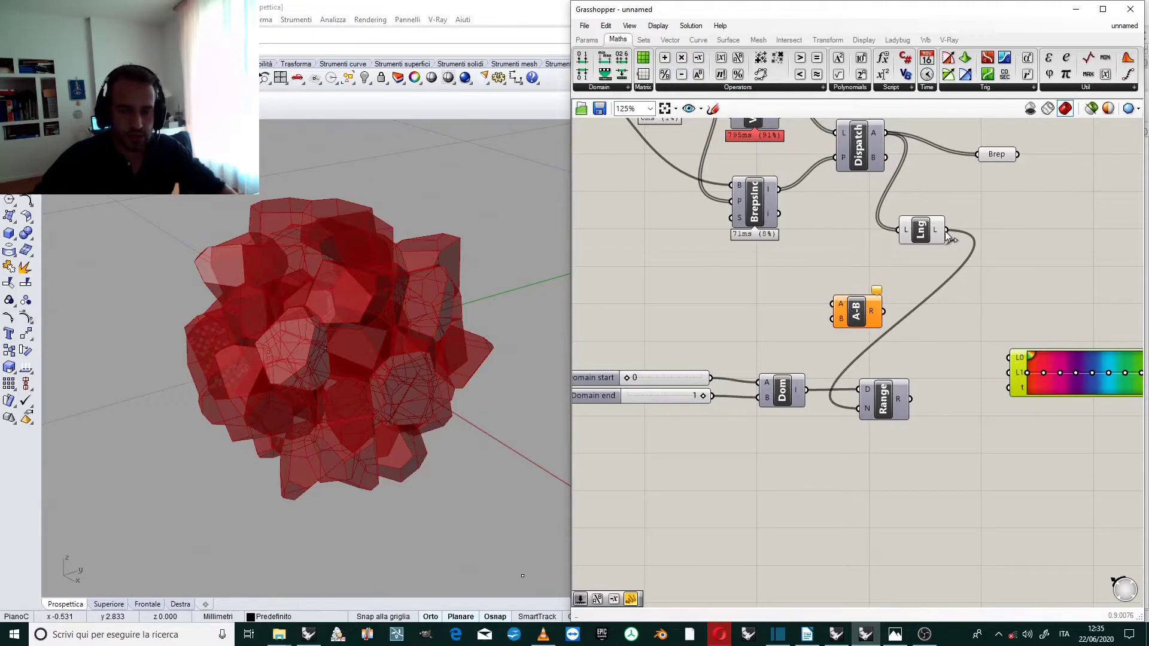
left_click_drag(947, 231, 833, 304)
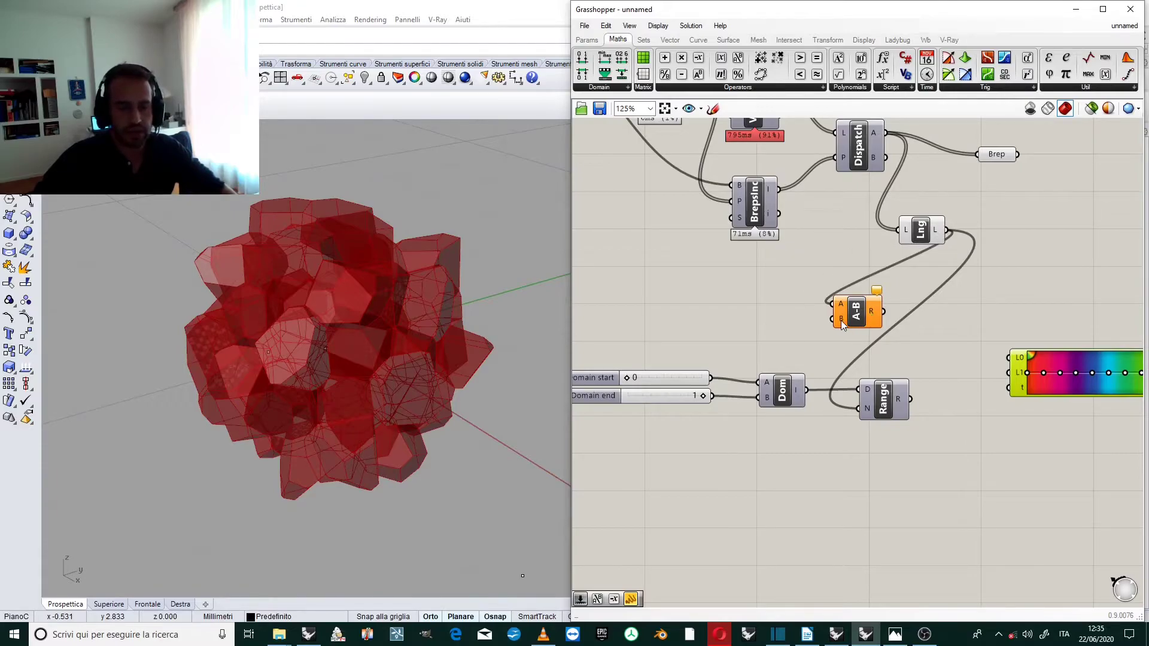
Step: Create a number slider with value 1 and connect it to the B input of the Subtraction component
double_click(770, 318)
type("1")
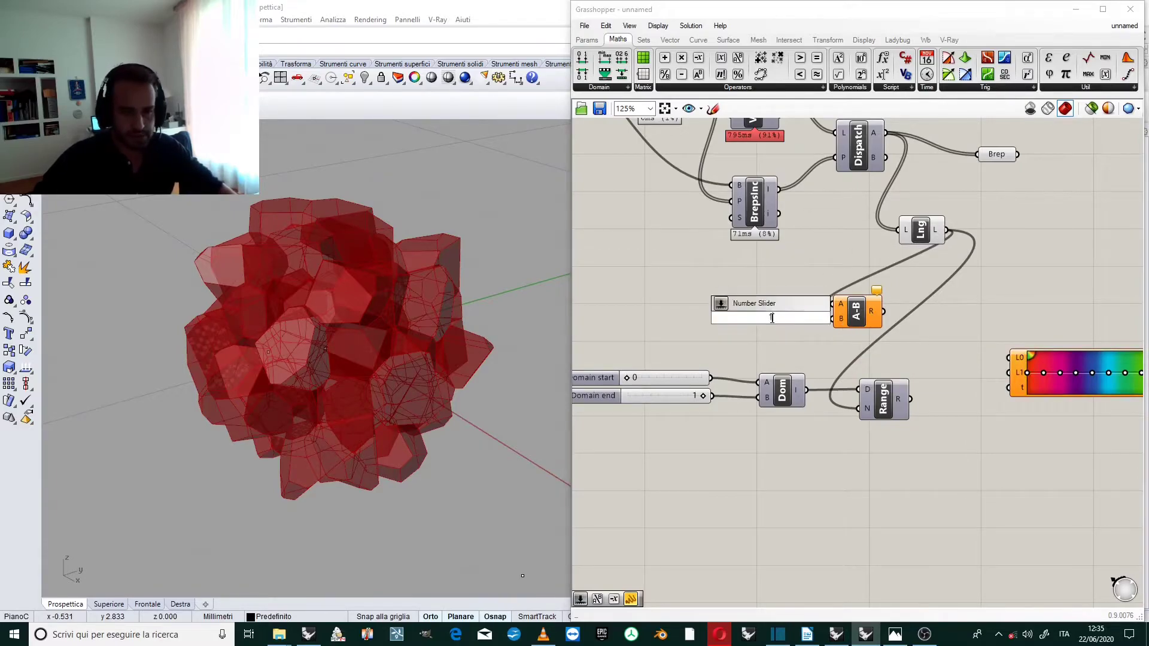
left_click(748, 301)
left_click_drag(767, 320, 832, 319)
left_click(782, 271)
Step: Replace the wire on the Range component's N input with the Subtraction result
right_click_drag(928, 350, 862, 322)
mouse_move(811, 287)
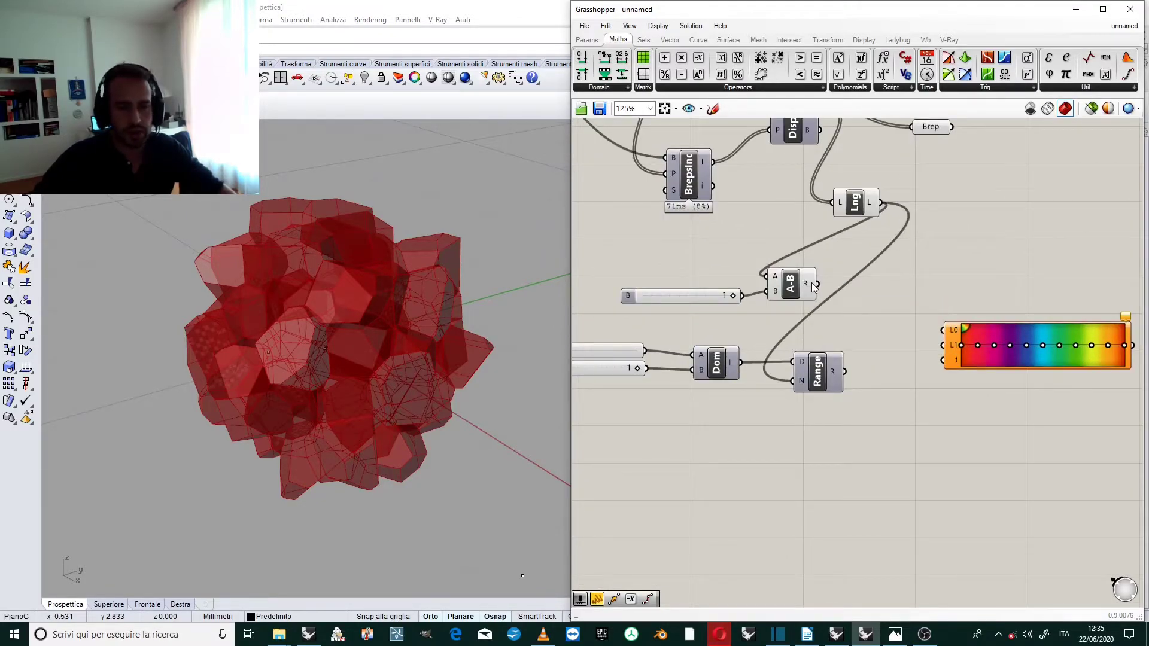
left_click_drag(815, 285, 793, 381)
mouse_move(839, 373)
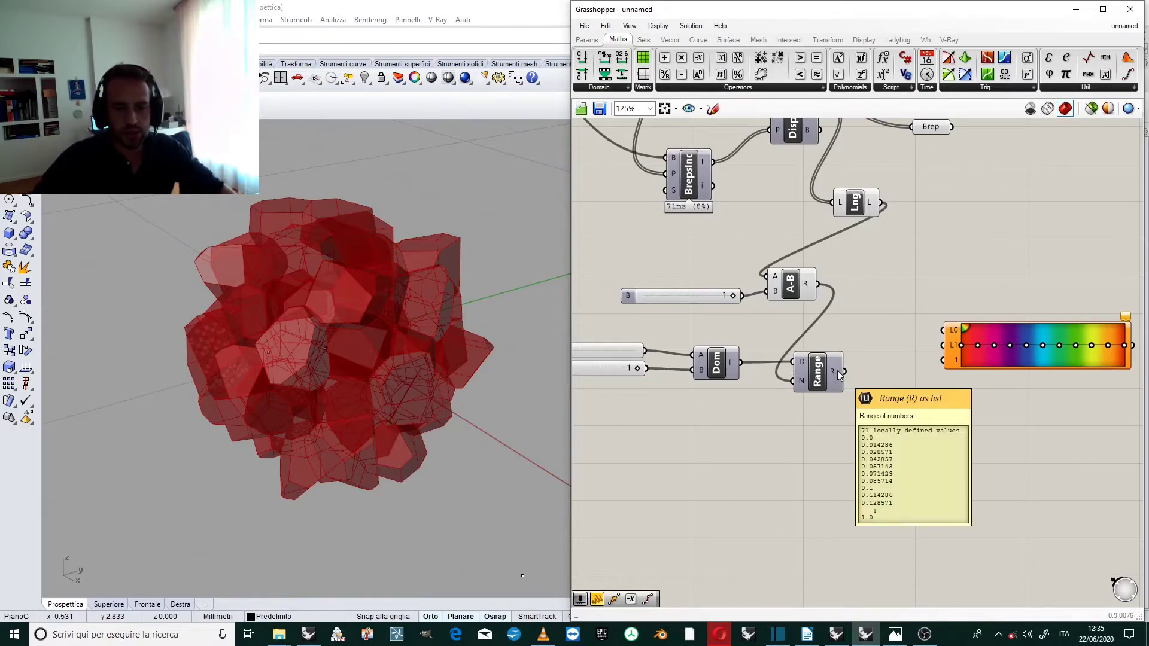
Step: Connect the Range output to the Gradient's t input and move the Gradient closer to the Range component
scroll(837, 371, "down", 2)
scroll(942, 364, "up", 1)
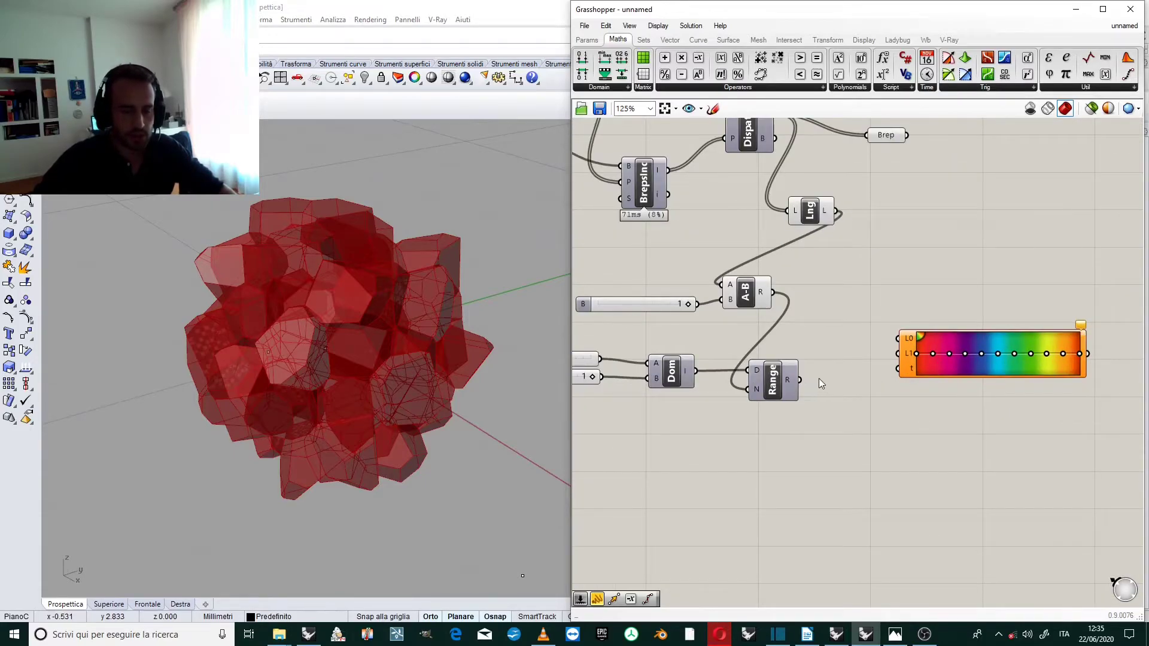
scroll(930, 340, "up", 1)
scroll(849, 347, "down", 1)
scroll(789, 389, "up", 1)
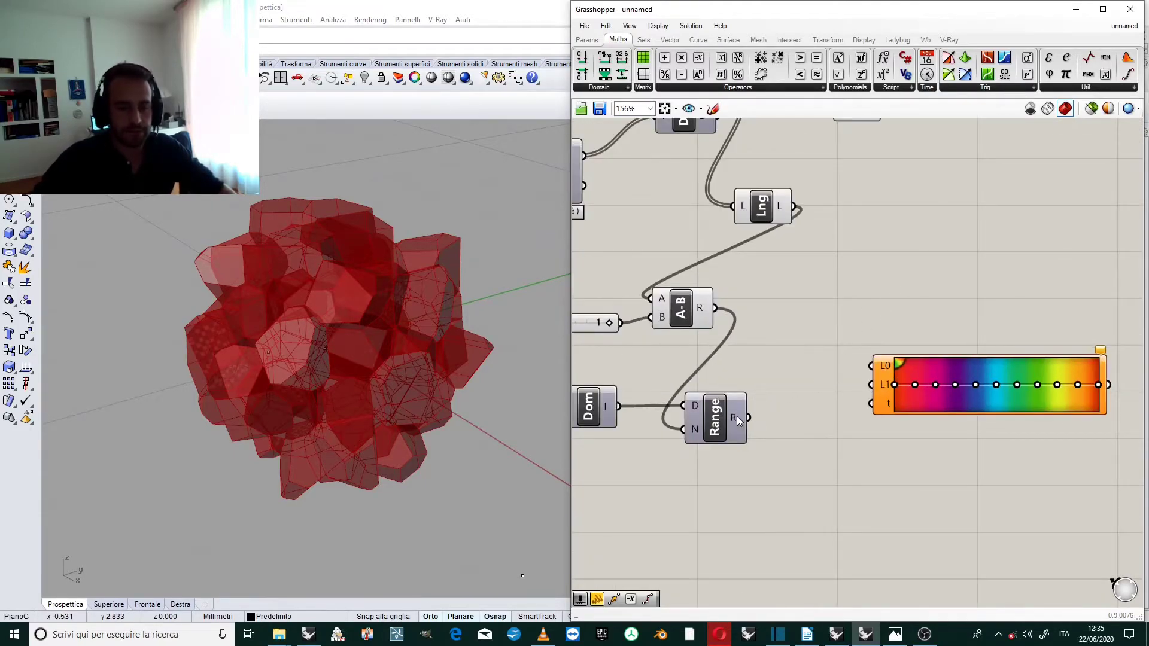
mouse_move(732, 416)
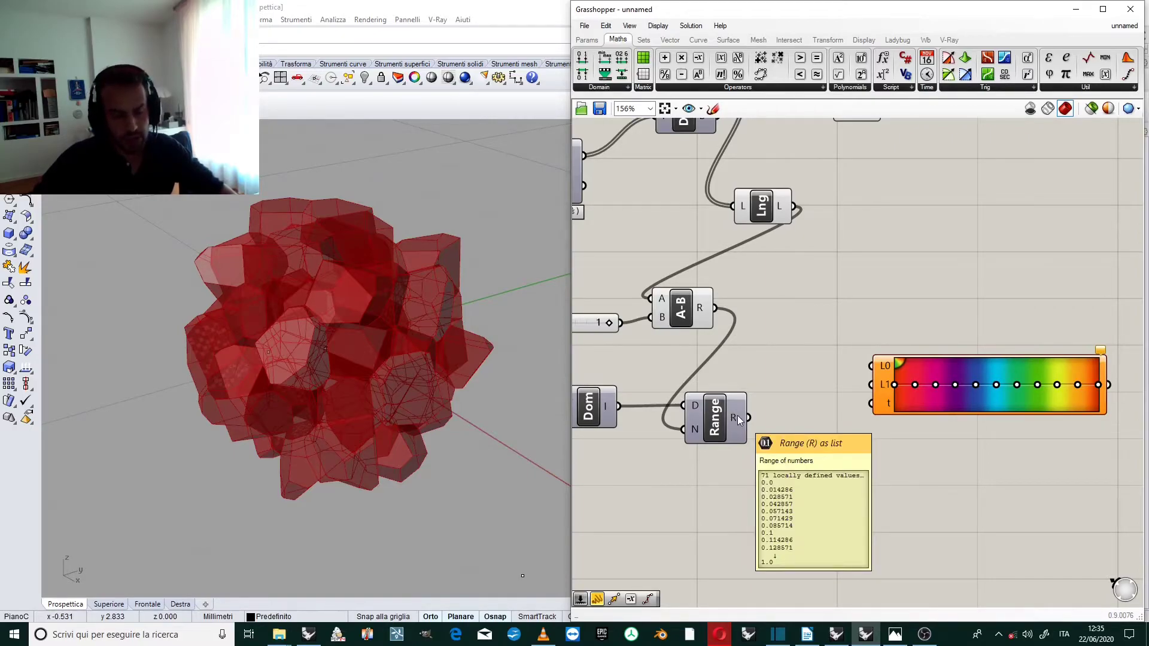
left_click_drag(748, 418, 871, 403)
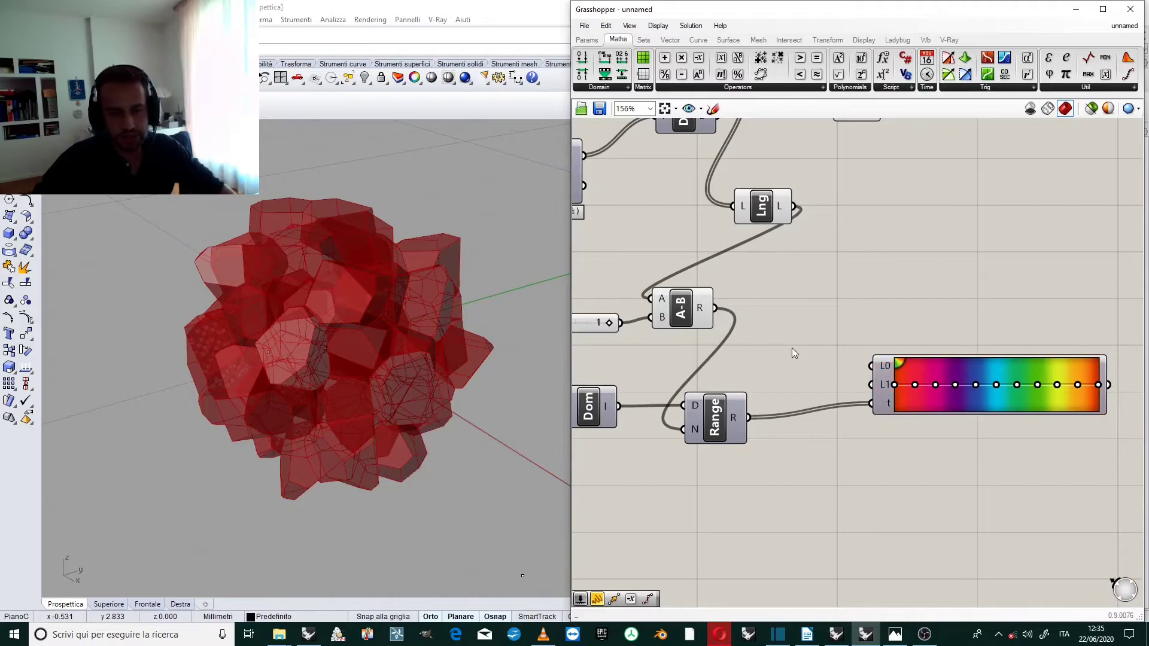
scroll(792, 347, "down", 2)
scroll(1036, 351, "up", 2)
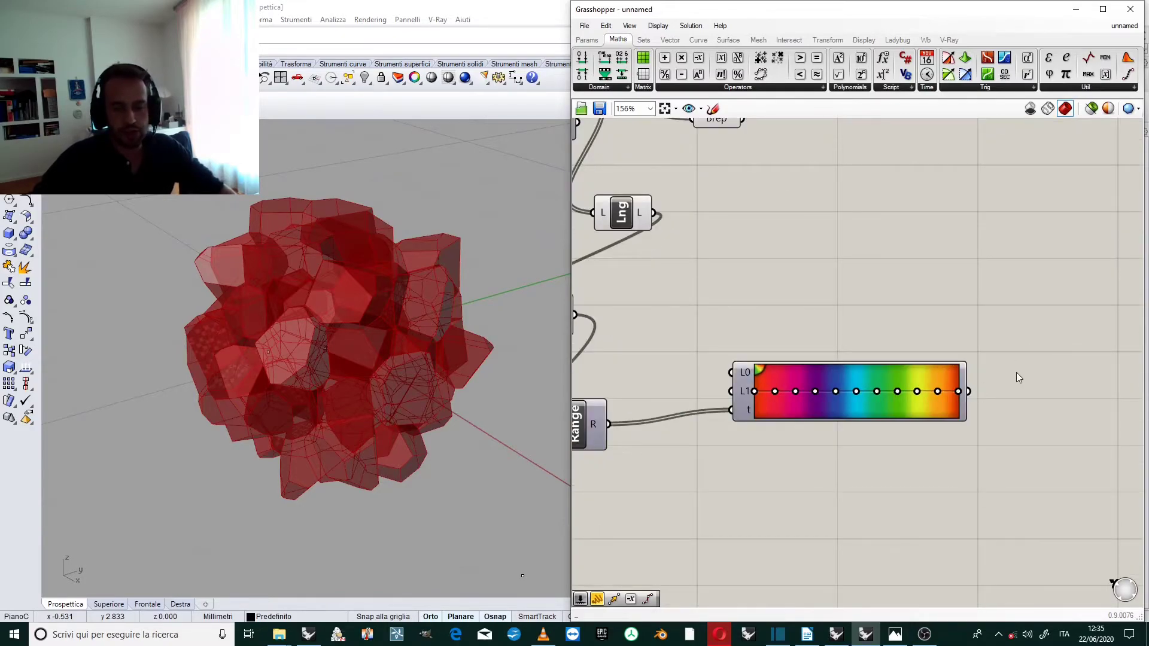
left_click_drag(895, 373, 851, 369)
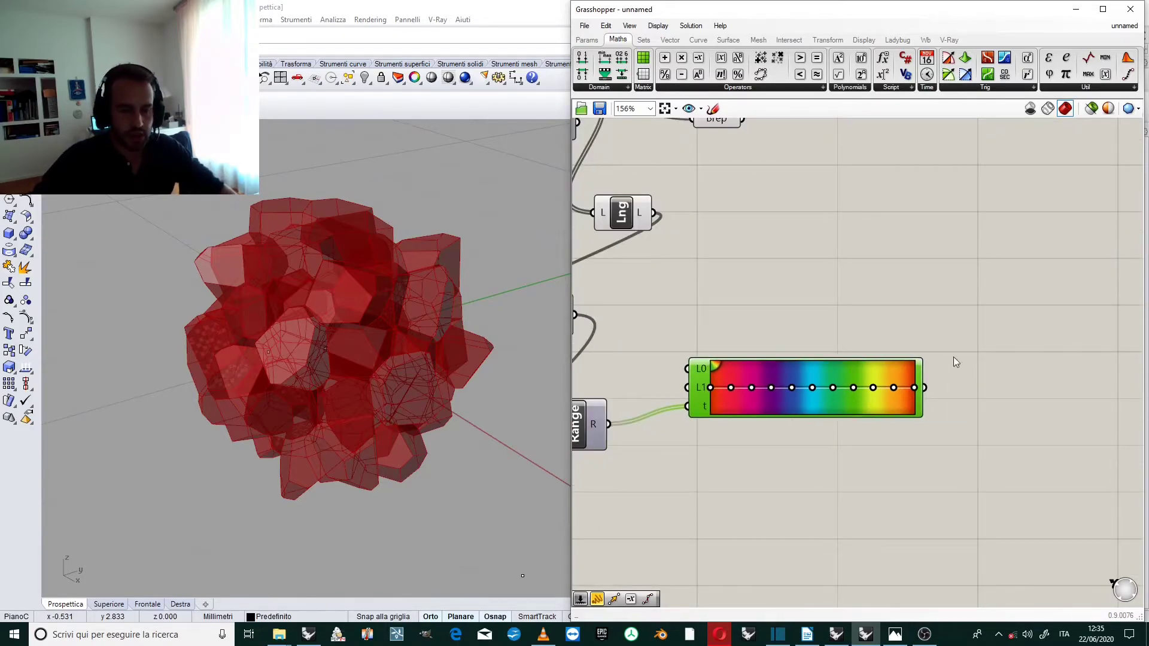
Step: Add a Panel beside the Gradient and connect the Gradient output to it to read the generated colour values
double_click(1076, 335)
type("panel")
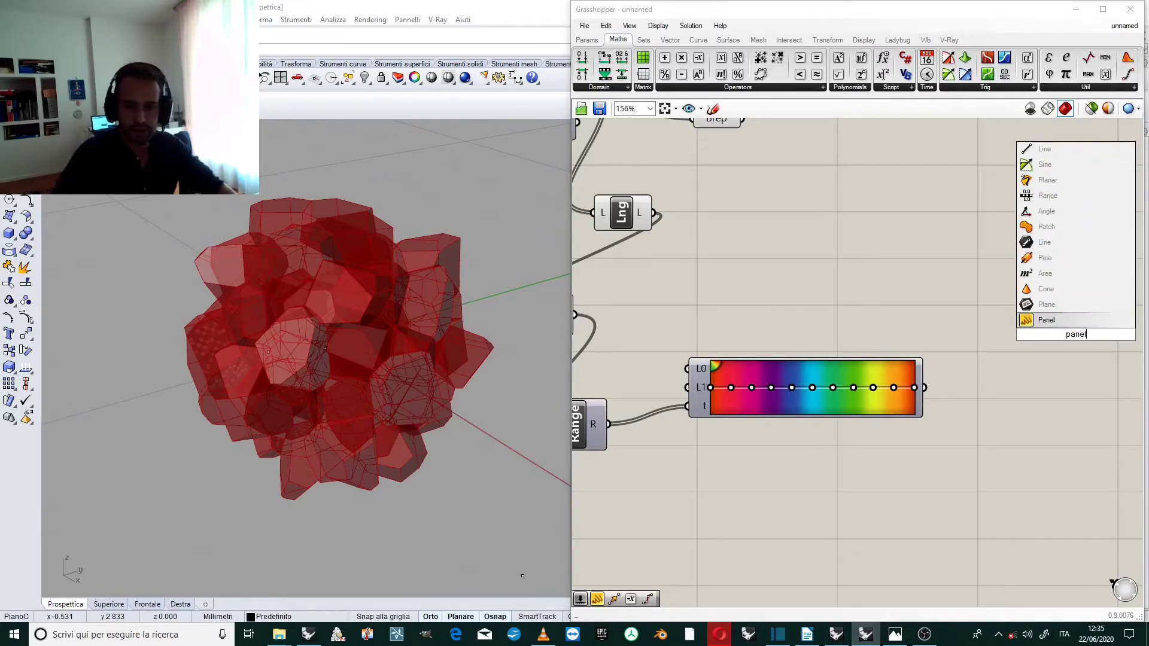
key("Return")
mouse_move(925, 387)
left_mouse_down()
mouse_move(1038, 328)
mouse_move(931, 407)
left_mouse_up()
left_click_drag(967, 363, 999, 334)
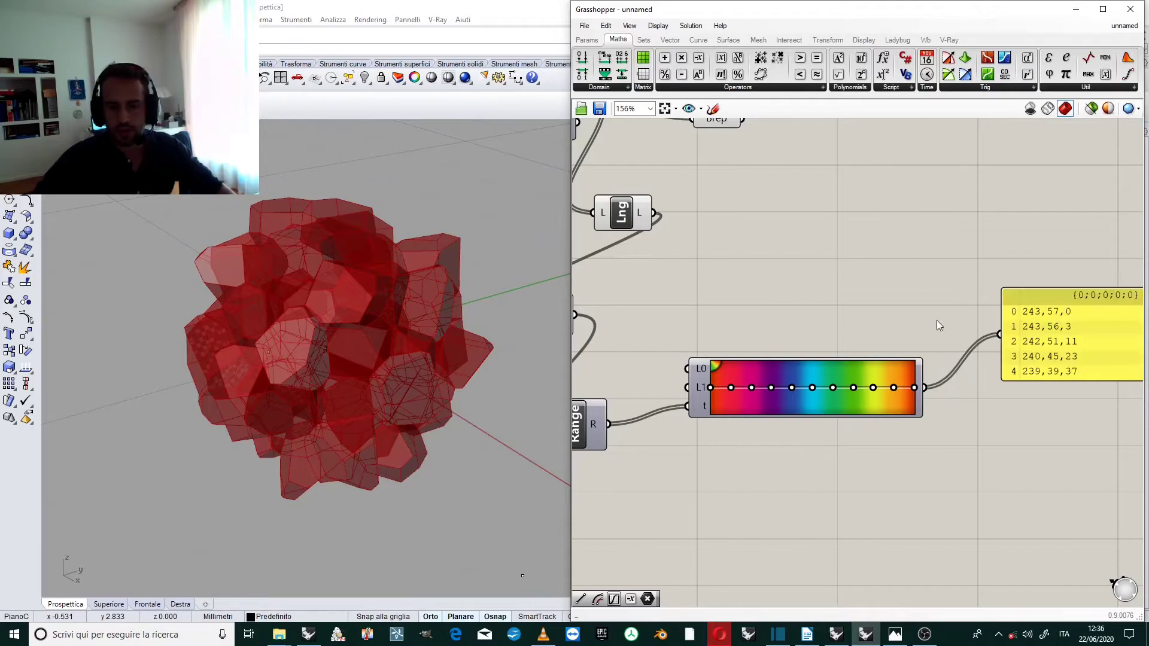
Step: Delete the Panel attached to the Gradient output
scroll(1032, 317, "down", 2)
scroll(1062, 303, "up", 2)
scroll(1024, 339, "down", 2)
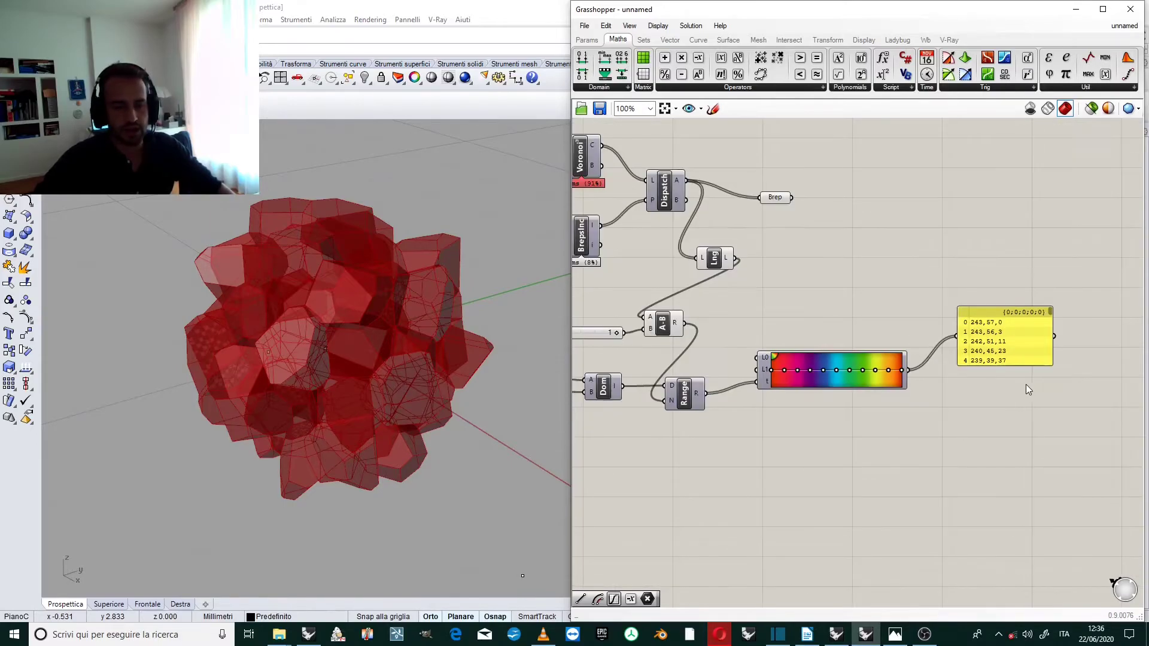
scroll(991, 312, "up", 1)
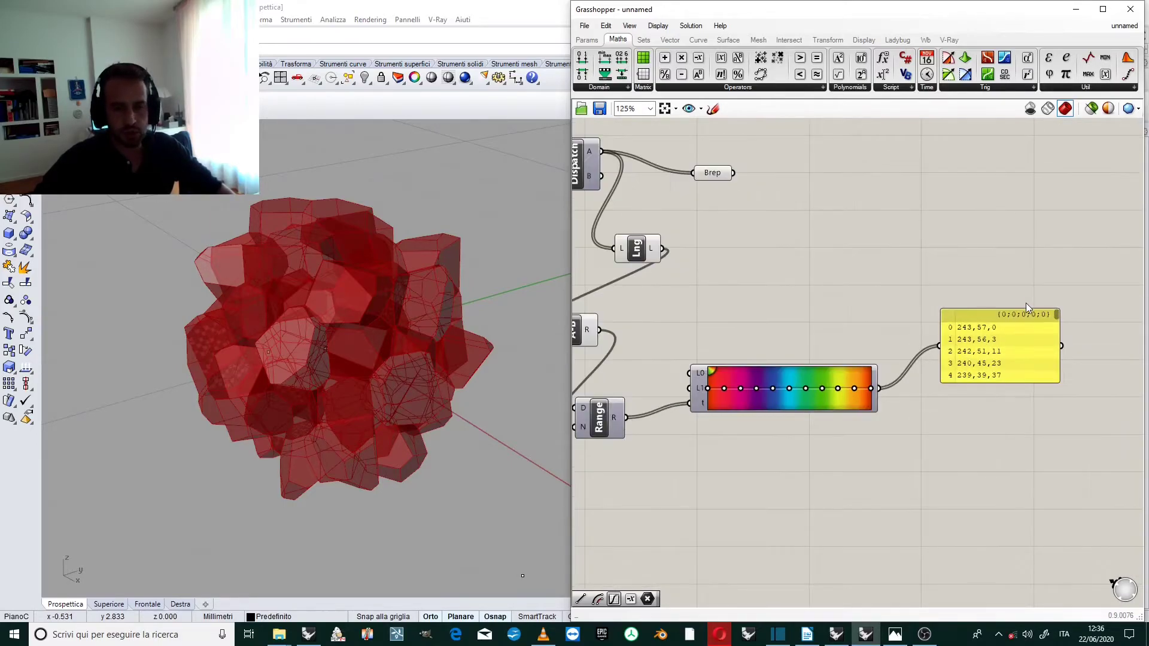
left_click(1012, 317)
key("Delete")
Step: Move the Brep parameter to the free space above the end of the Gradient component
left_click_drag(714, 175, 862, 265)
scroll(888, 291, "down", 1)
scroll(921, 304, "up", 1)
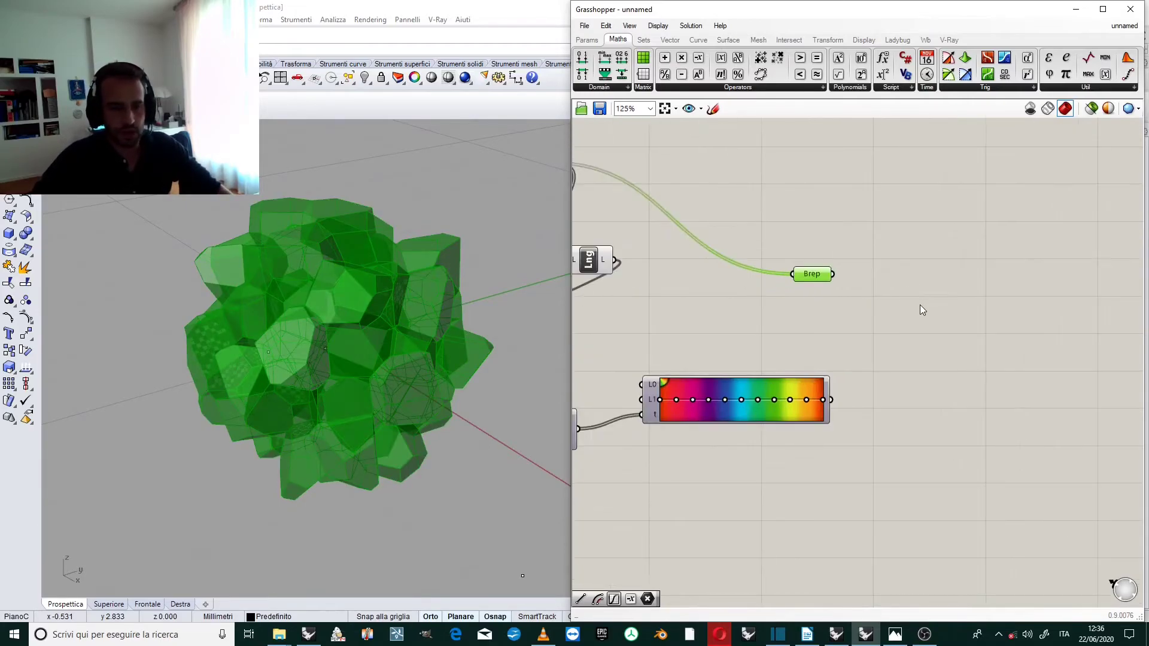
left_click(920, 305)
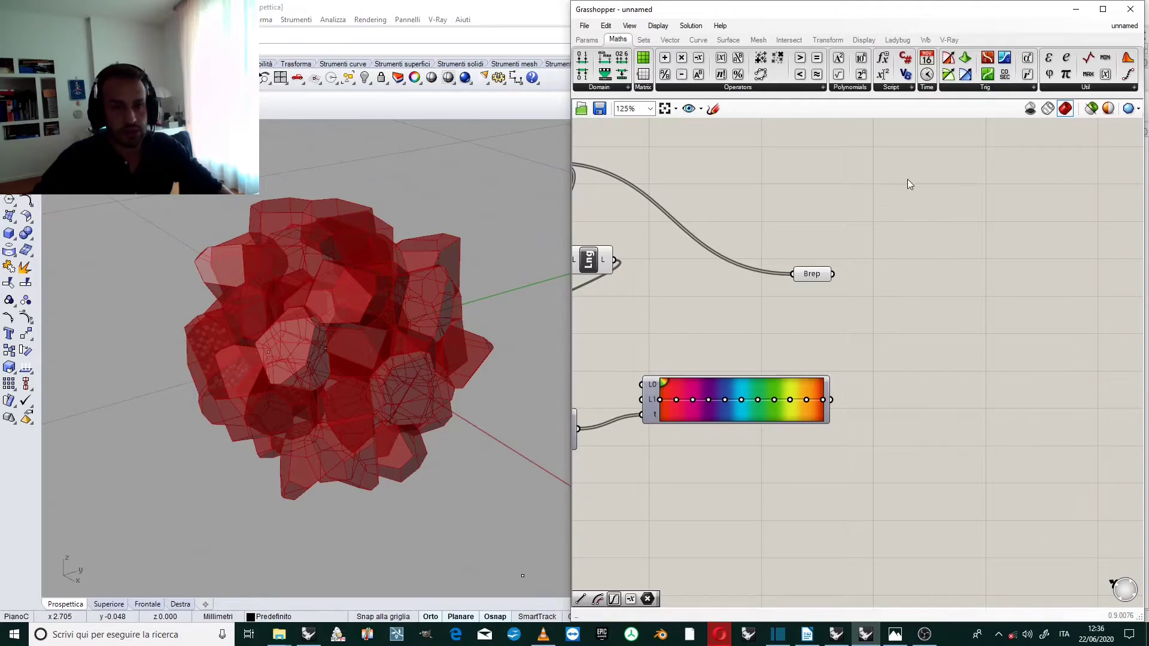
Step: Add a V-Ray Material Preset component beside the Brep parameter and set its Preset option to Plastic
left_click(948, 40)
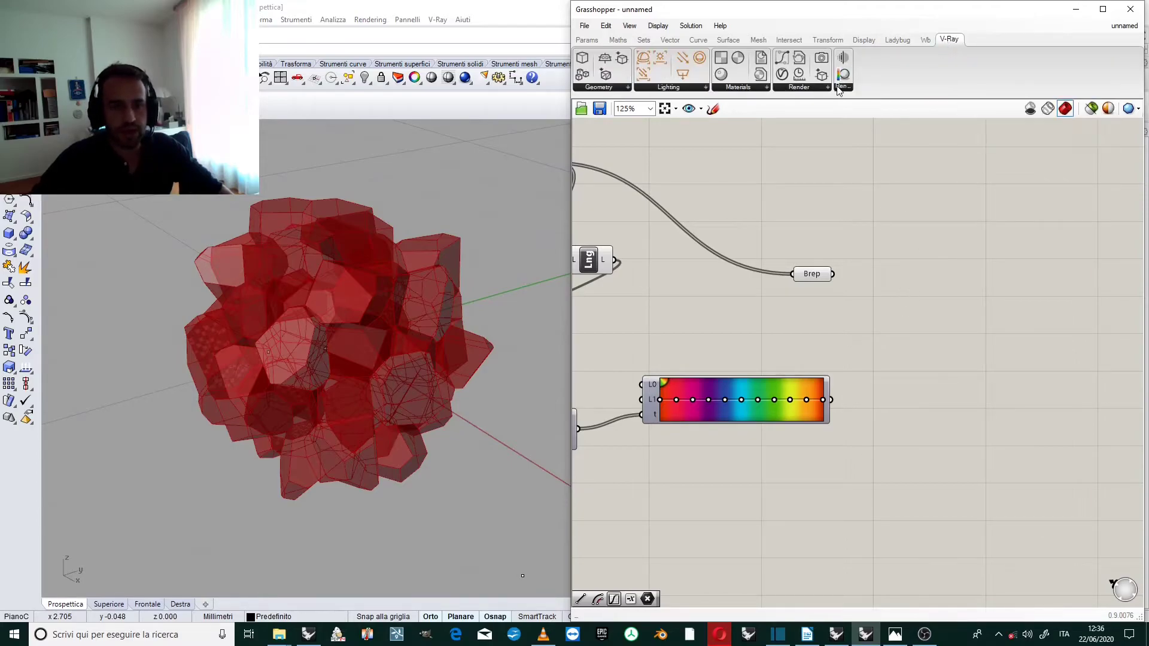
left_click(751, 90)
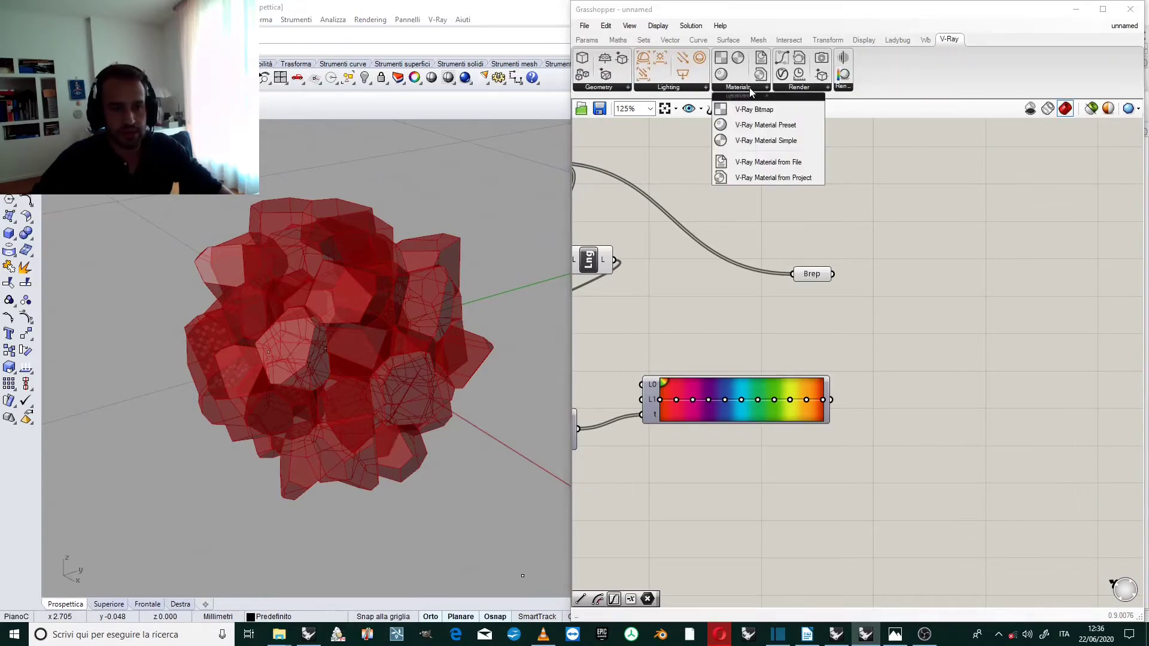
left_click_drag(765, 132, 918, 285)
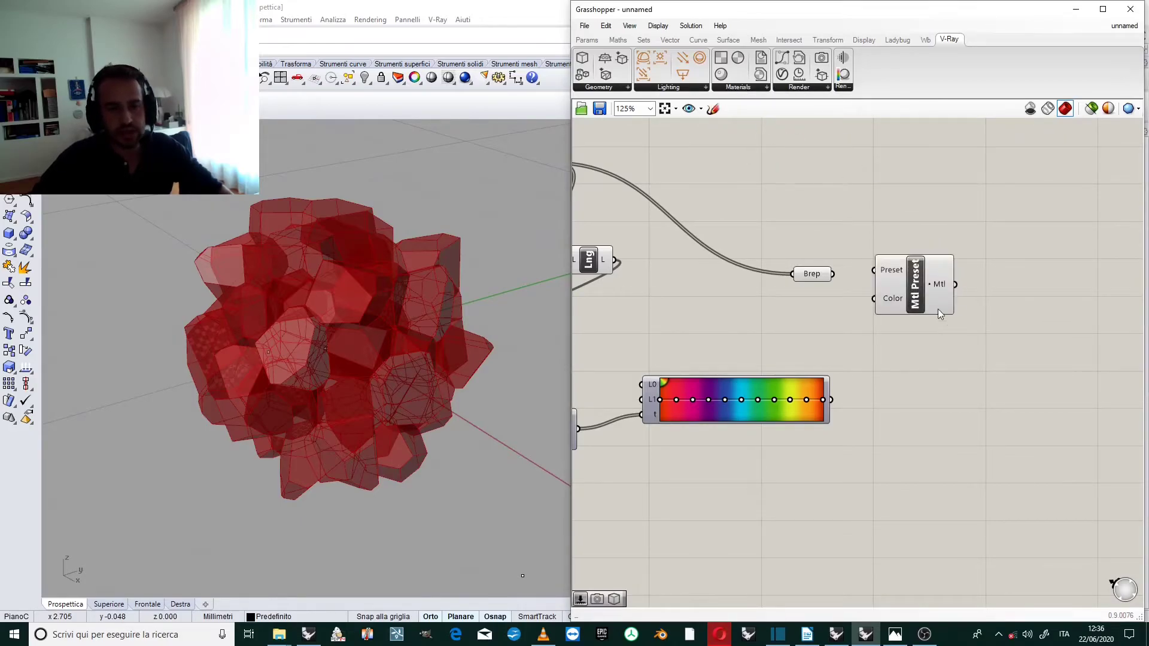
right_click(889, 276)
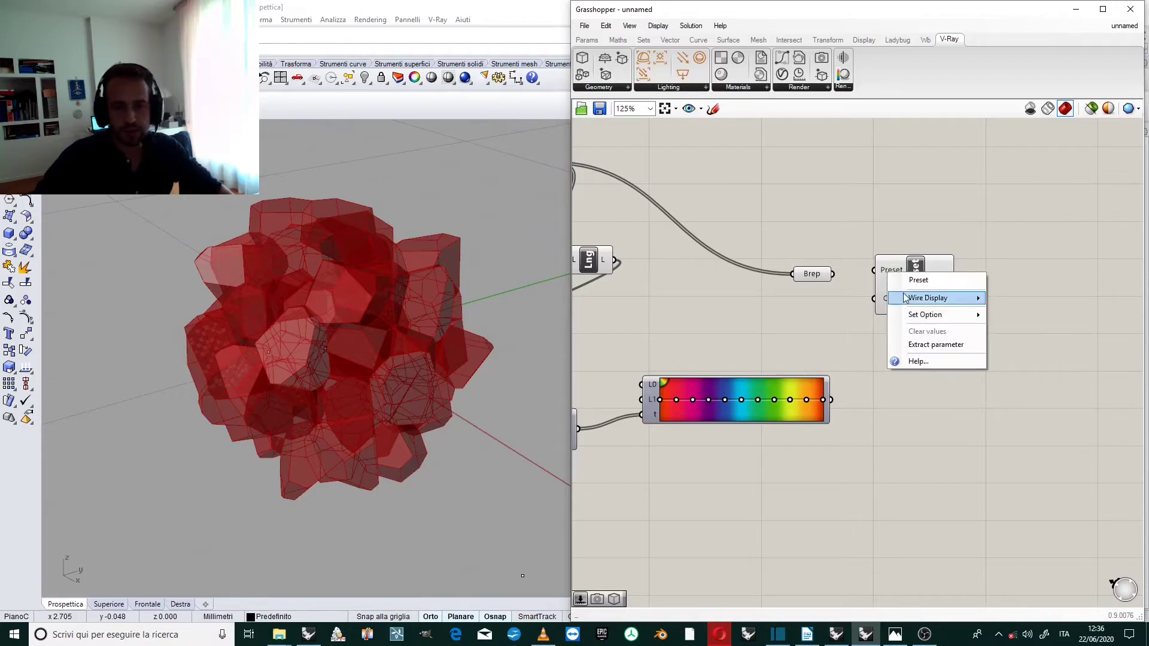
mouse_move(948, 315)
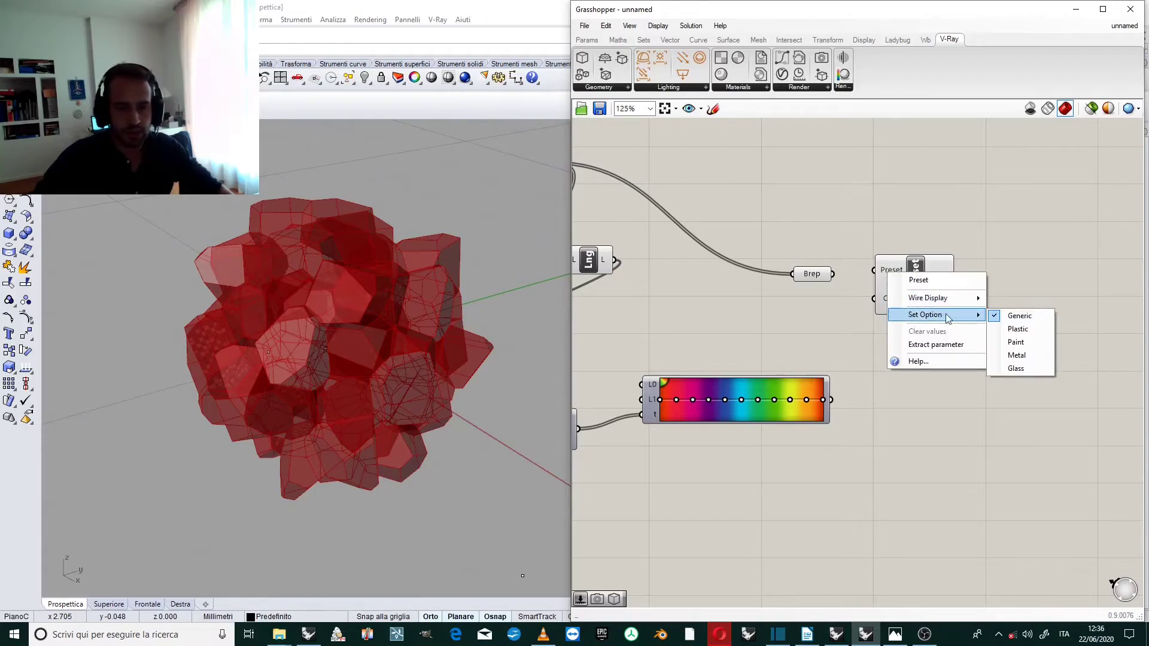
left_click(1026, 332)
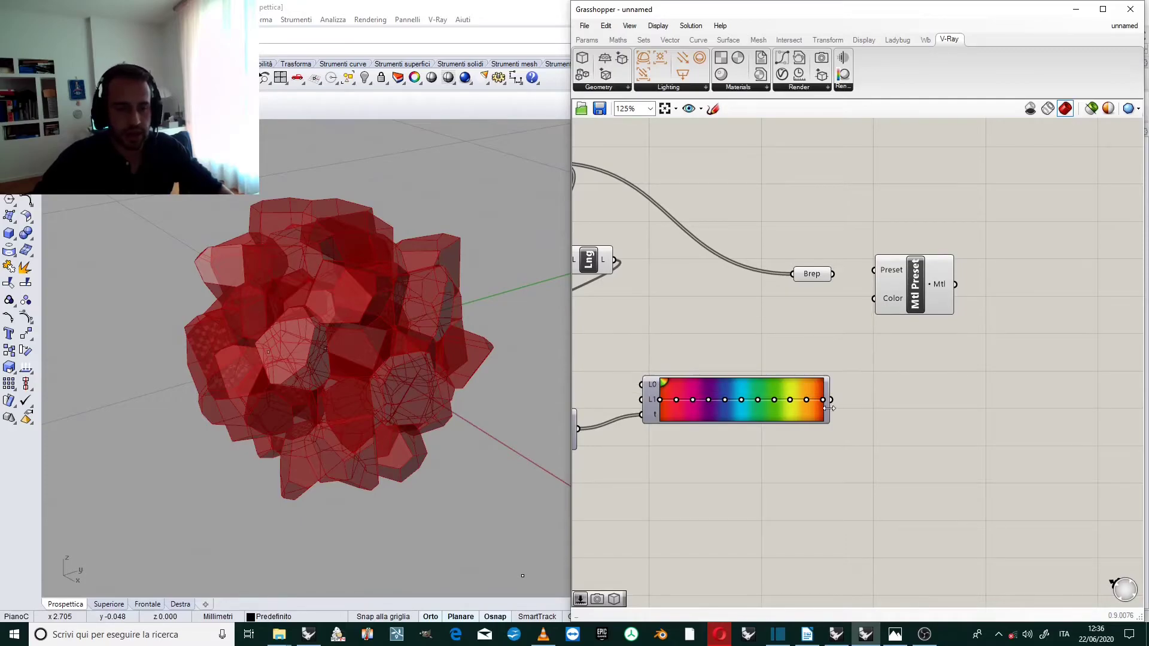
Step: Connect the Gradient output to the Mtl Preset's Color input and arrange the Brep parameter above the material component
left_click_drag(831, 399, 875, 299)
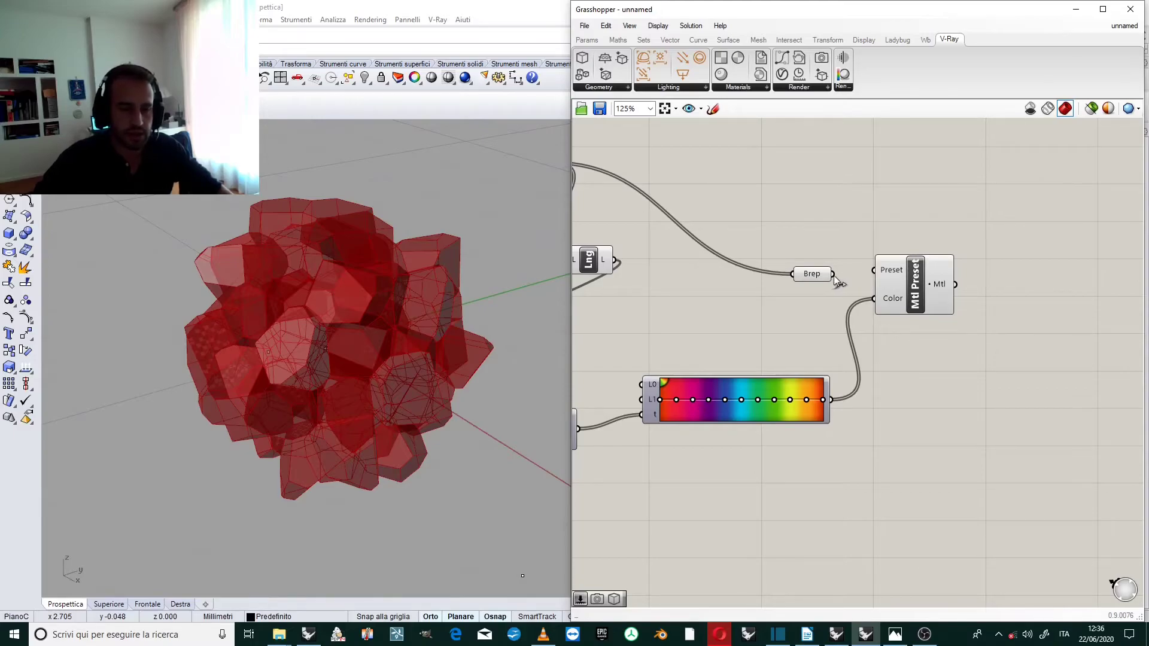
scroll(917, 282, "up", 1)
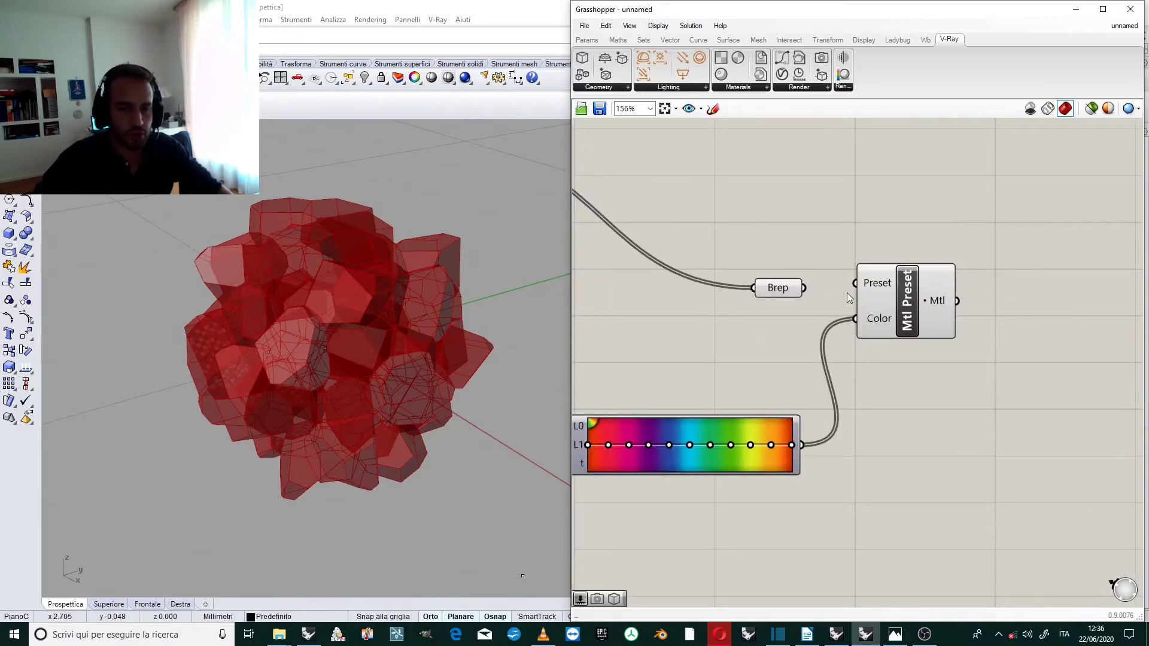
left_click_drag(892, 295, 866, 363)
left_click_drag(781, 289, 859, 275)
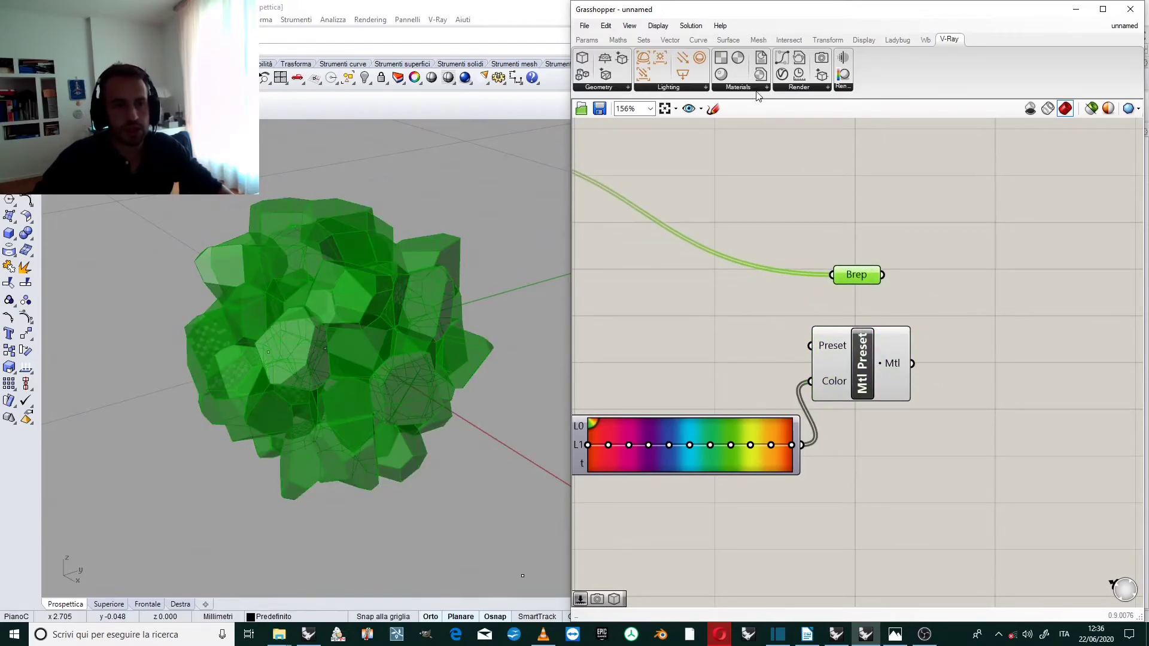
Step: Add a V-Ray Geometry component and connect the Brep parameter to Geo and the Mtl Preset output to Mtl
left_click(622, 88)
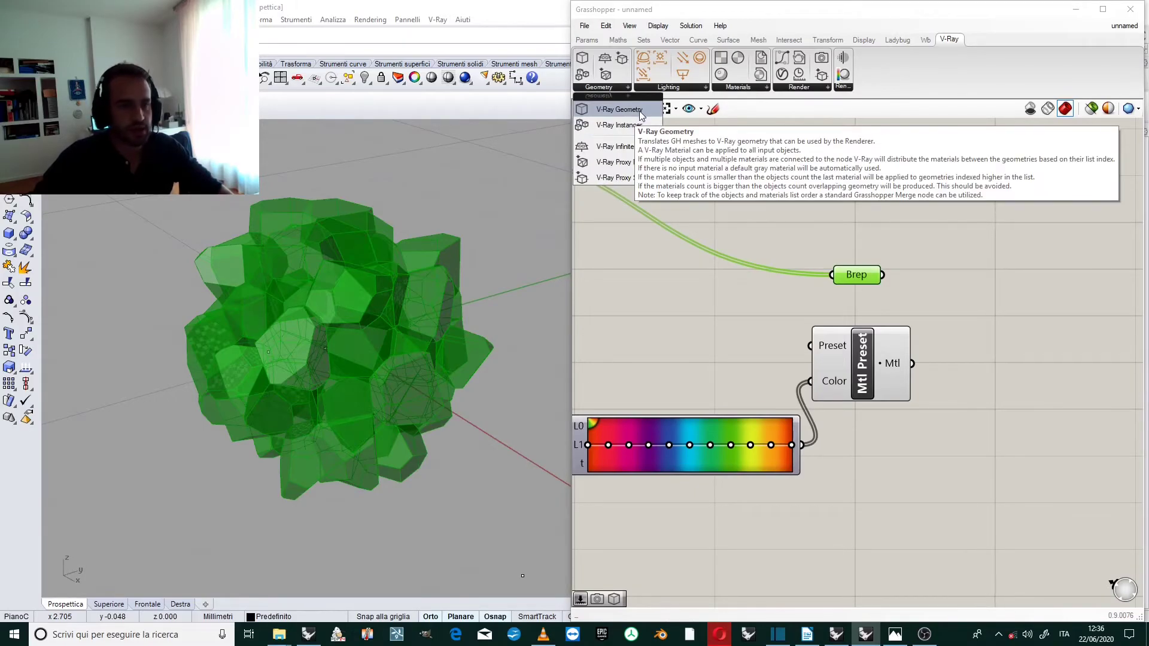
left_click_drag(640, 114, 957, 263)
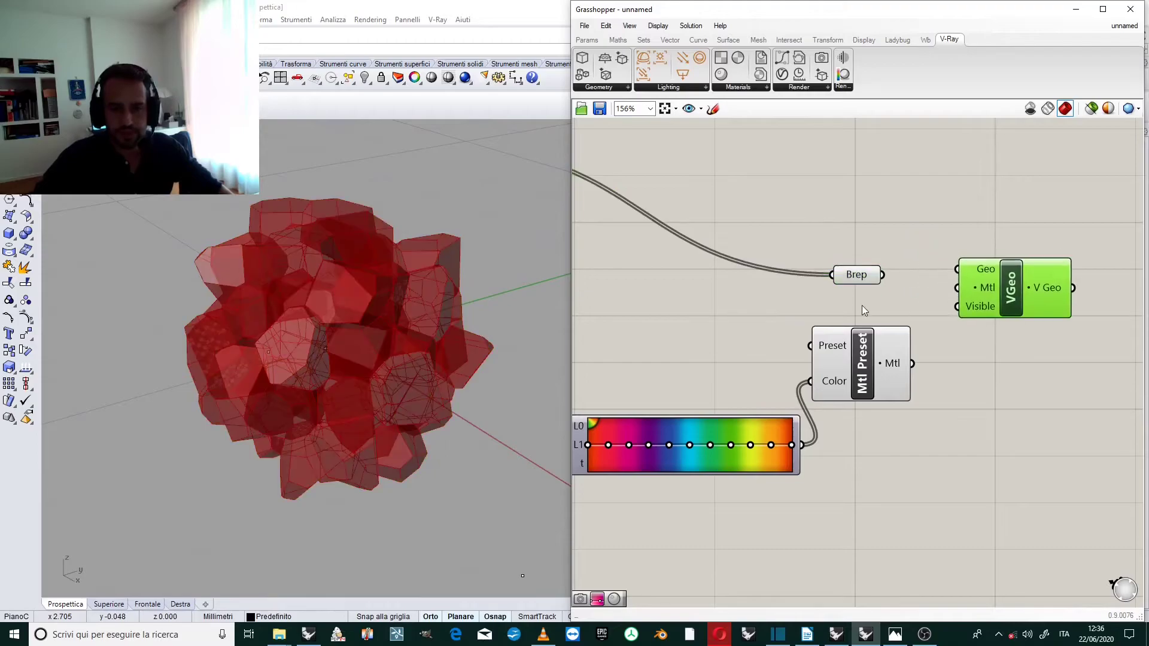
left_click_drag(881, 275, 919, 261)
scroll(903, 251, "down", 2)
scroll(902, 251, "up", 3)
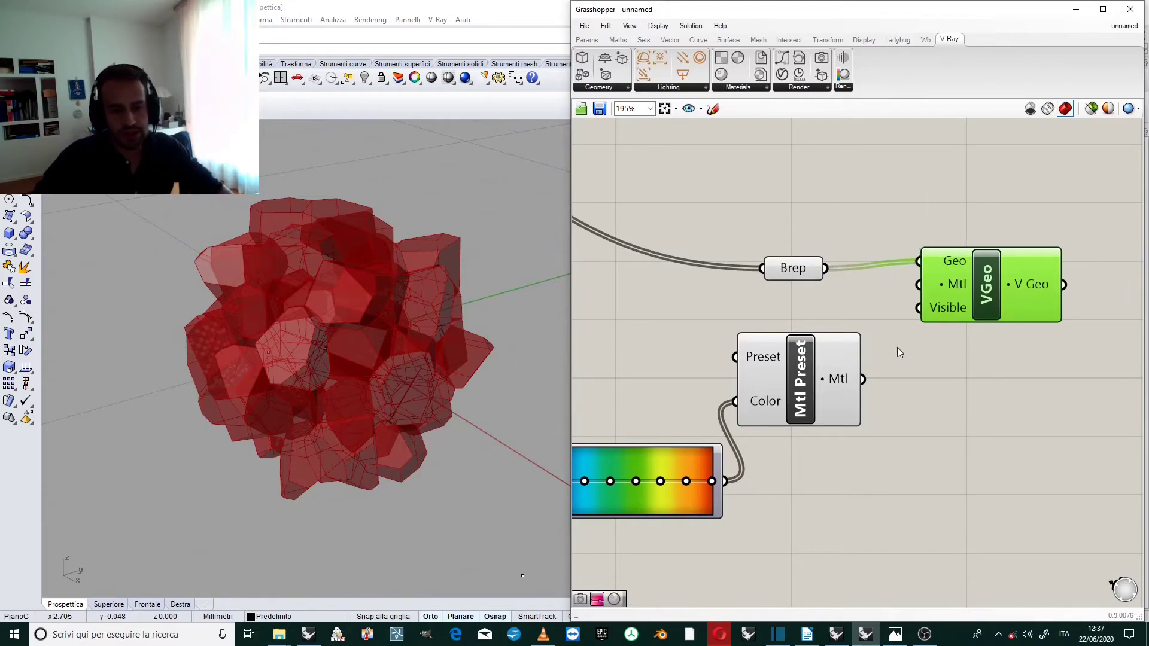
left_click_drag(865, 382, 919, 284)
left_click(829, 195)
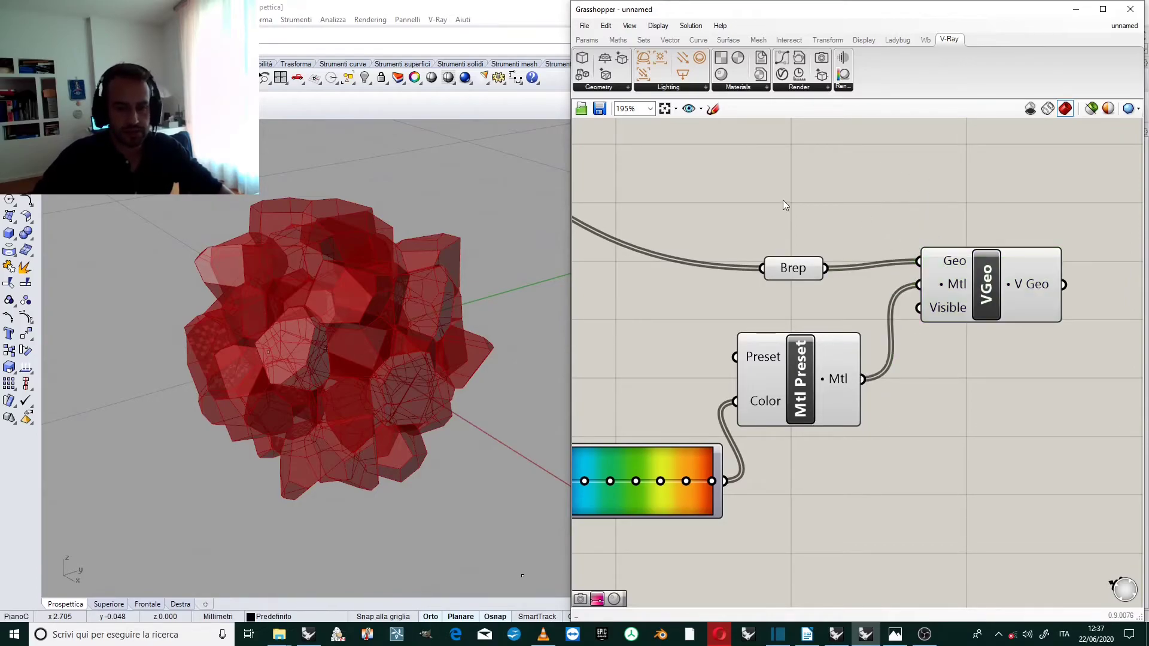
Step: Add a V-Ray Render component in the free space beyond the VGeo component's output
scroll(828, 195, "down", 1)
scroll(917, 264, "up", 1)
scroll(917, 342, "down", 2)
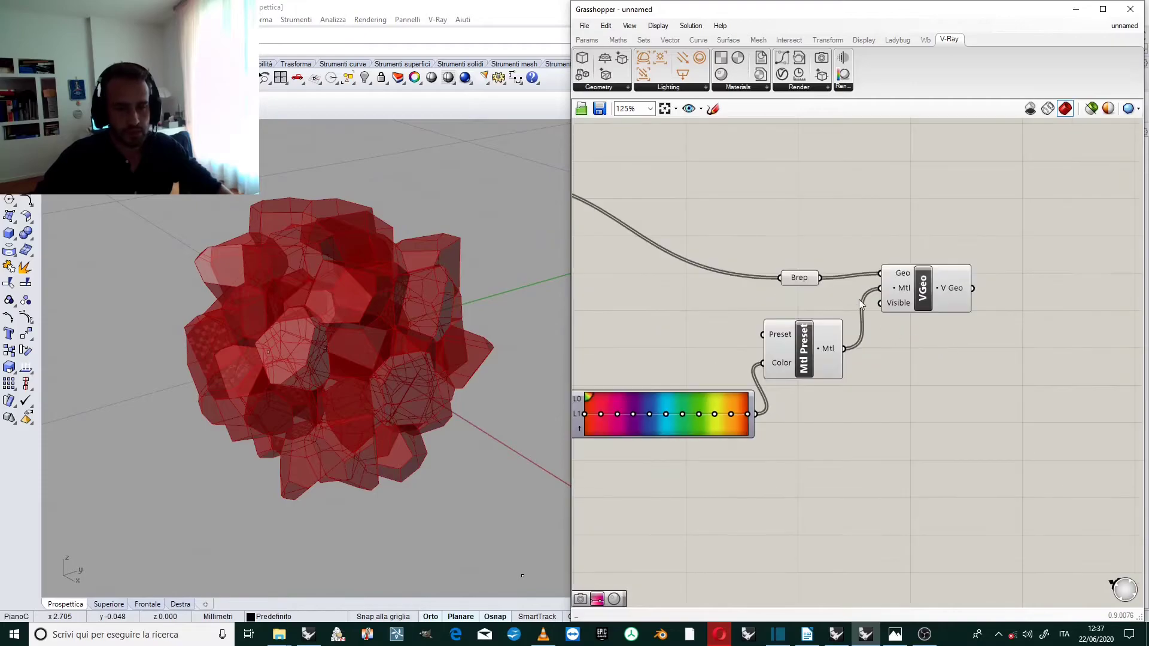
scroll(944, 293, "up", 2)
left_click(944, 292)
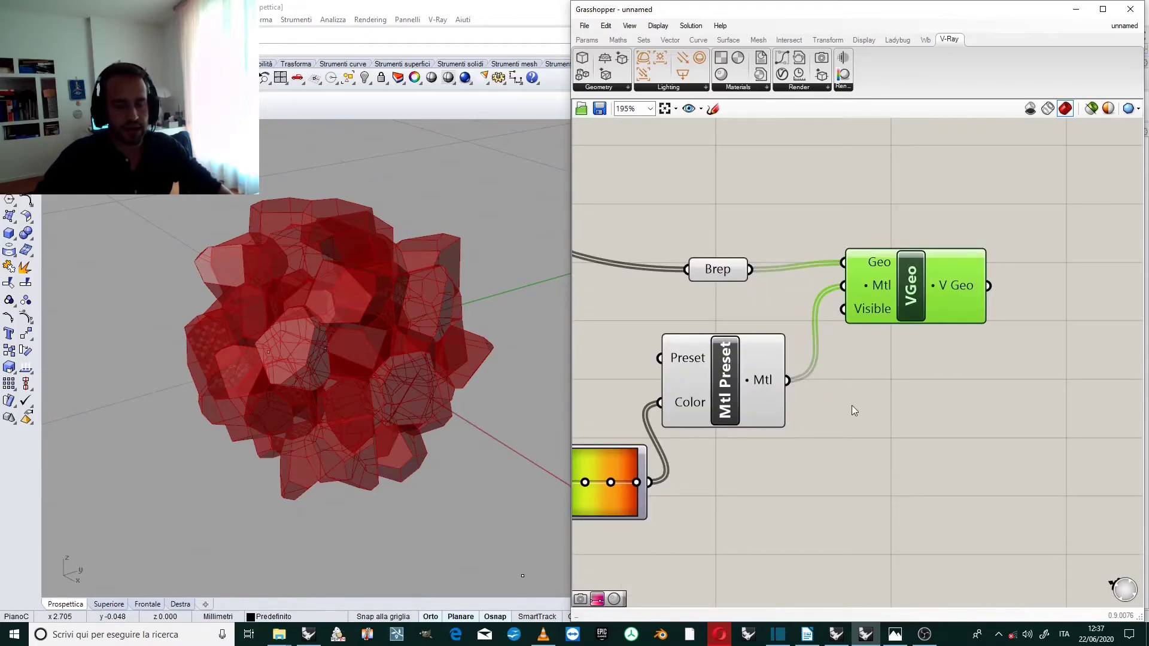
scroll(773, 330, "down", 1)
scroll(1065, 220, "up", 2)
scroll(749, 260, "down", 2)
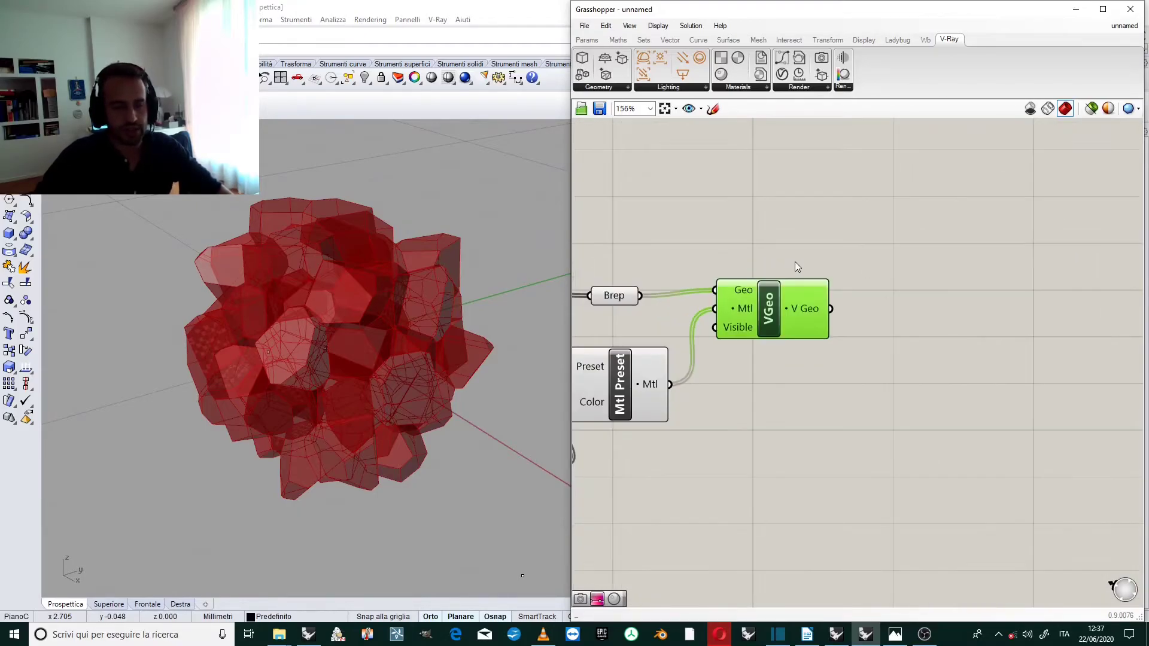
left_click(813, 90)
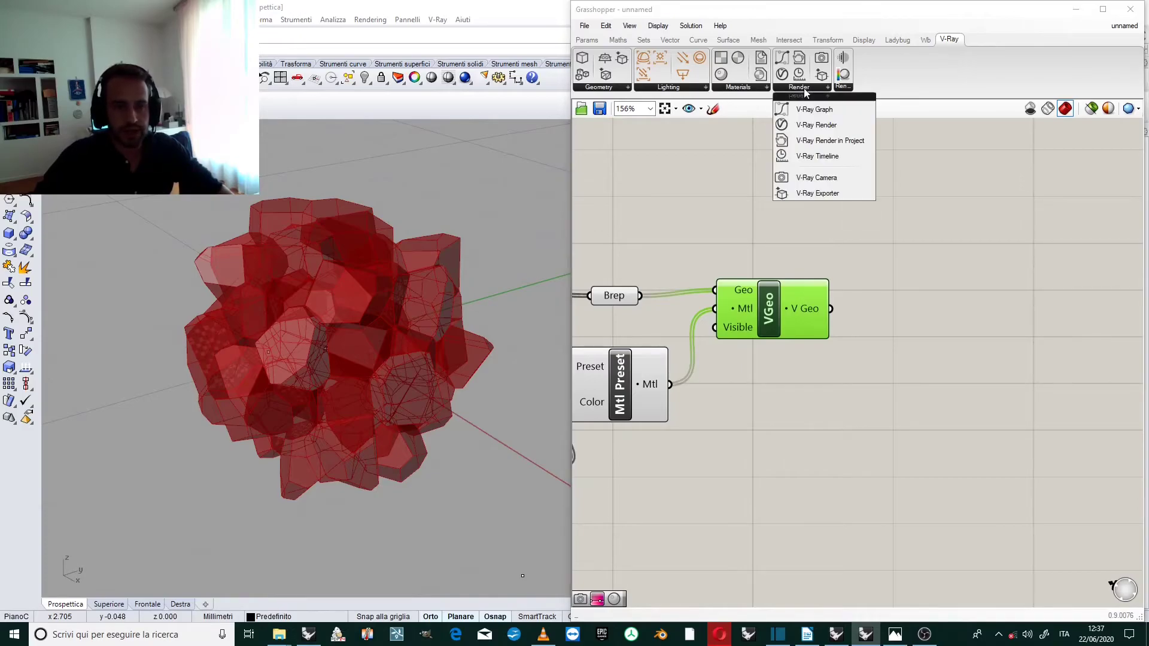
left_click_drag(820, 123, 995, 353)
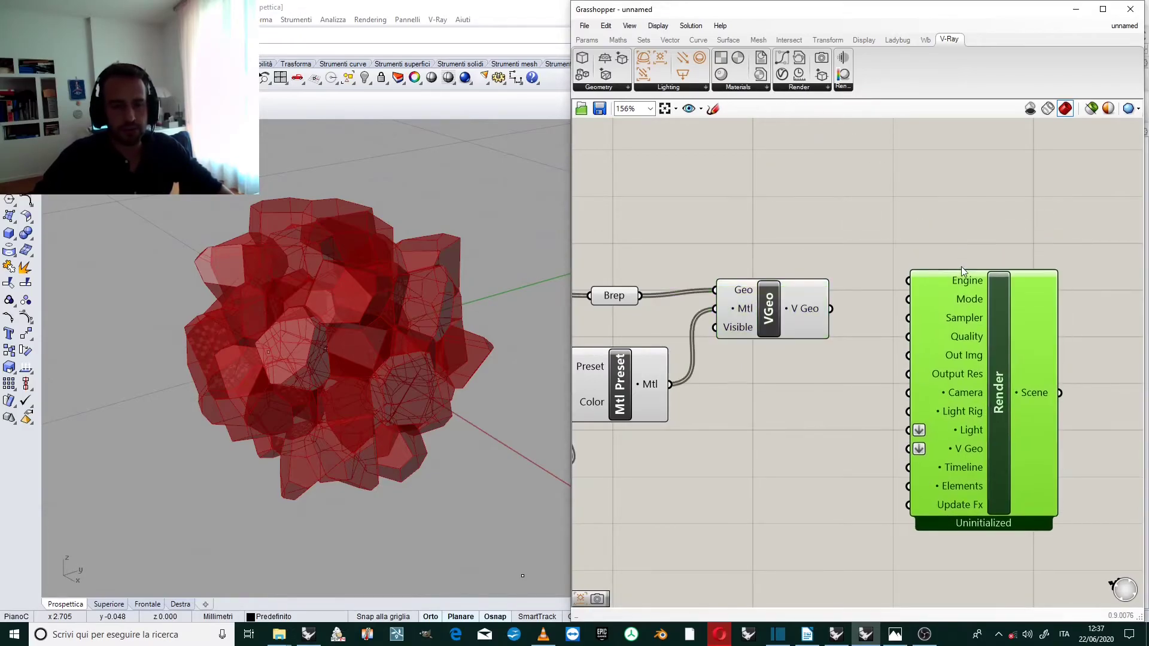
Step: Connect the VGeo output to the Render component's V Geo input and align VGeo with that input
scroll(984, 292, "up", 1)
scroll(922, 193, "down", 1)
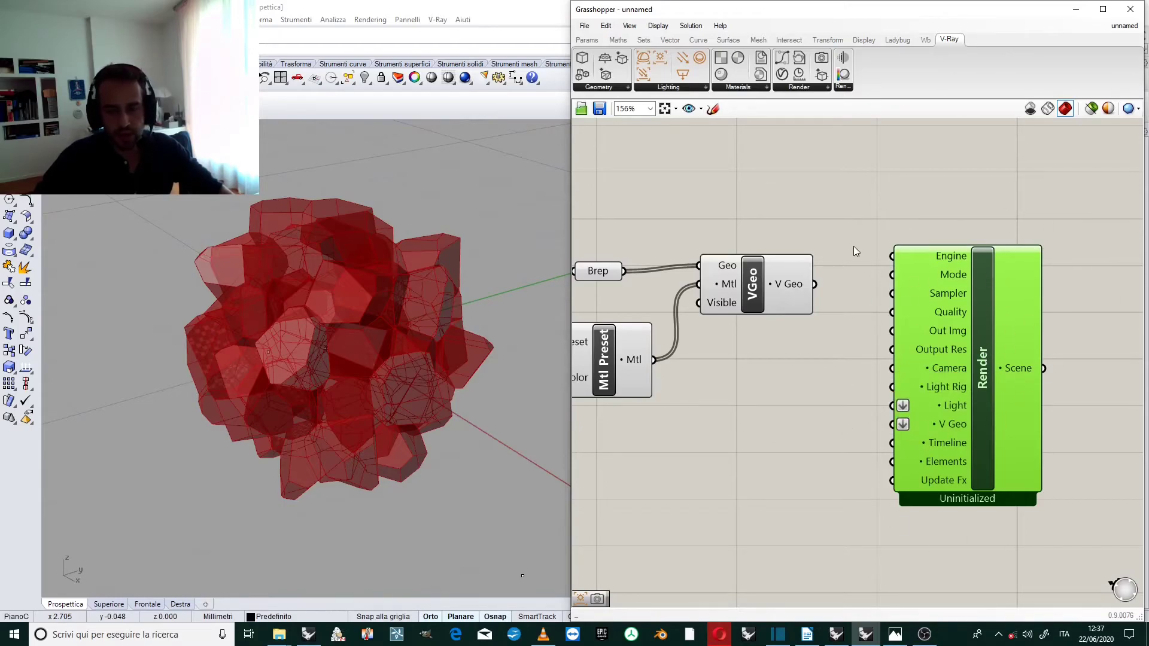
scroll(998, 361, "up", 1)
scroll(860, 219, "down", 1)
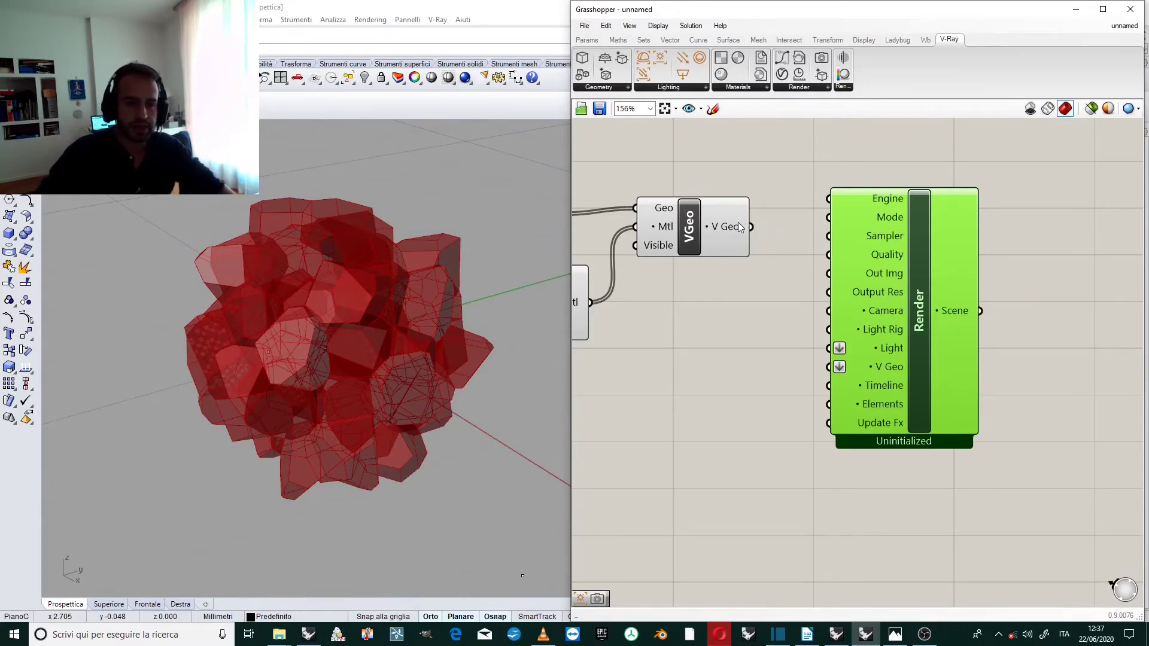
left_click_drag(753, 229, 830, 366)
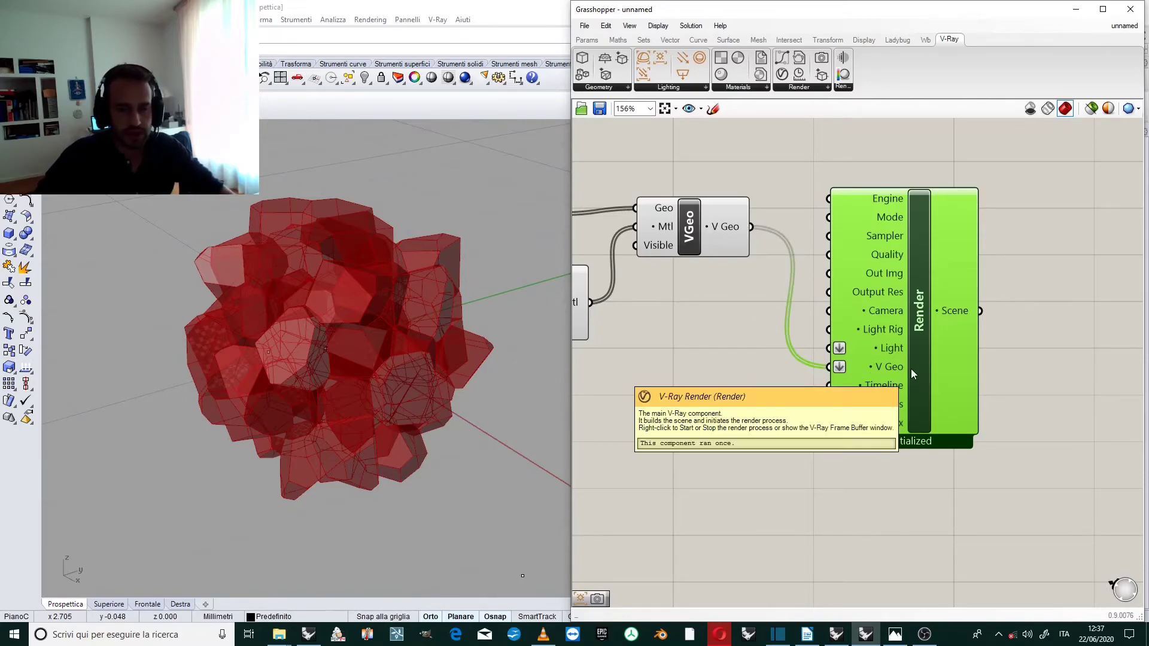
left_click(792, 195)
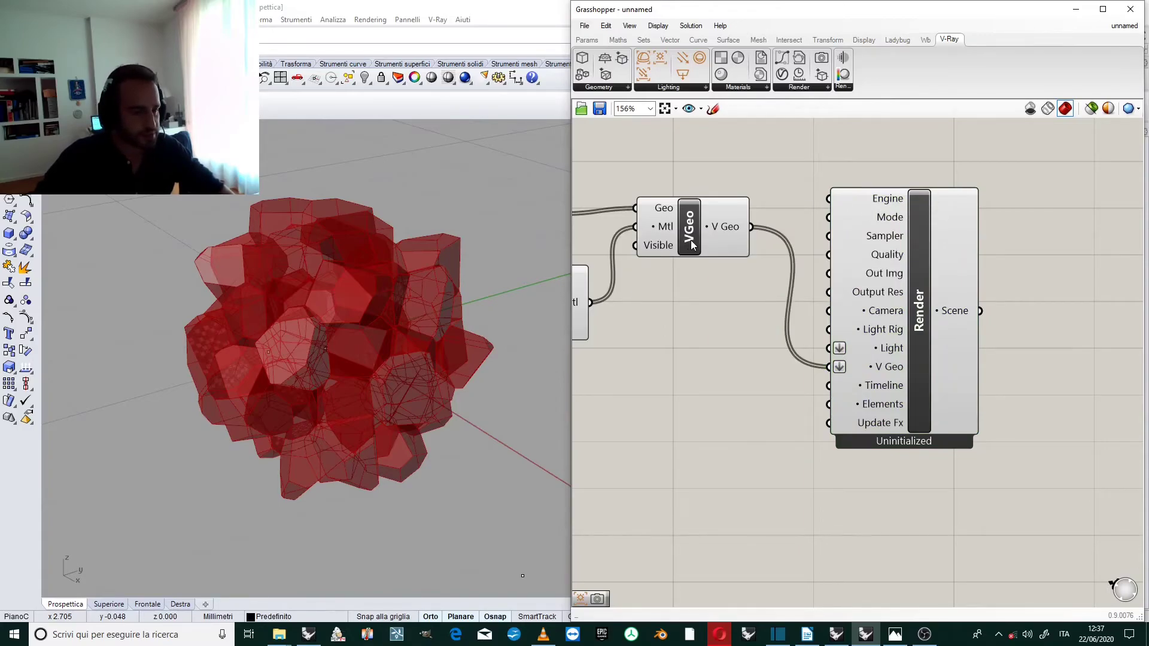
left_click_drag(690, 240, 709, 378)
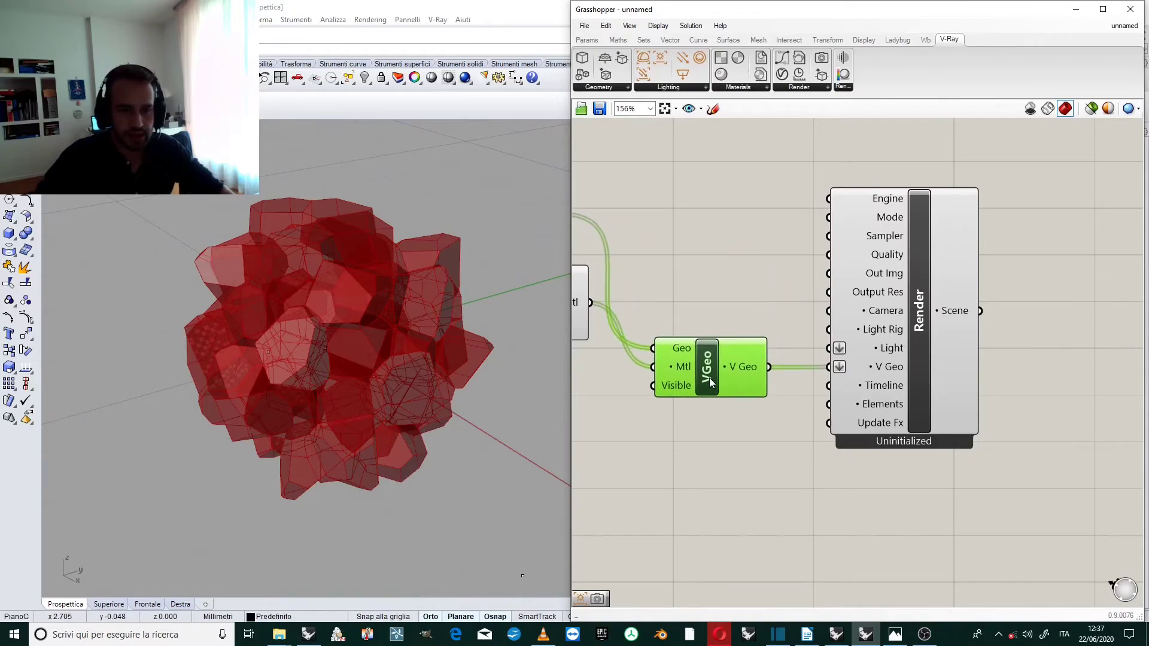
Step: Add a V-Ray Camera component above VGeo and connect its Camera output to the Render component's Camera input
scroll(798, 231, "down", 2)
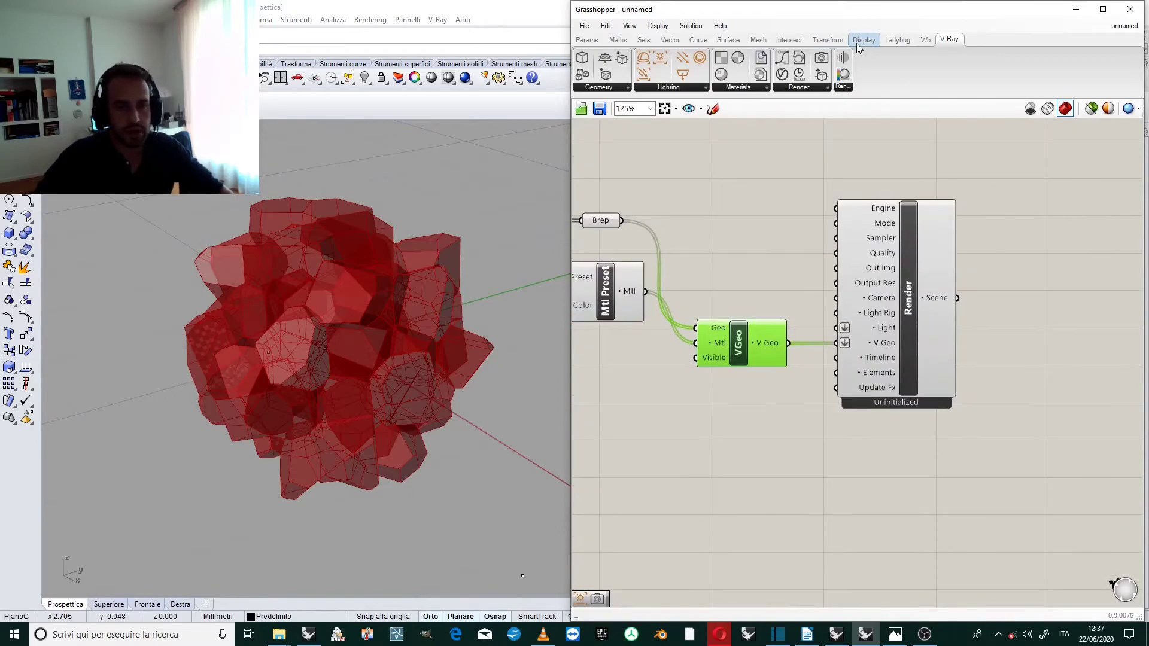
left_click(778, 88)
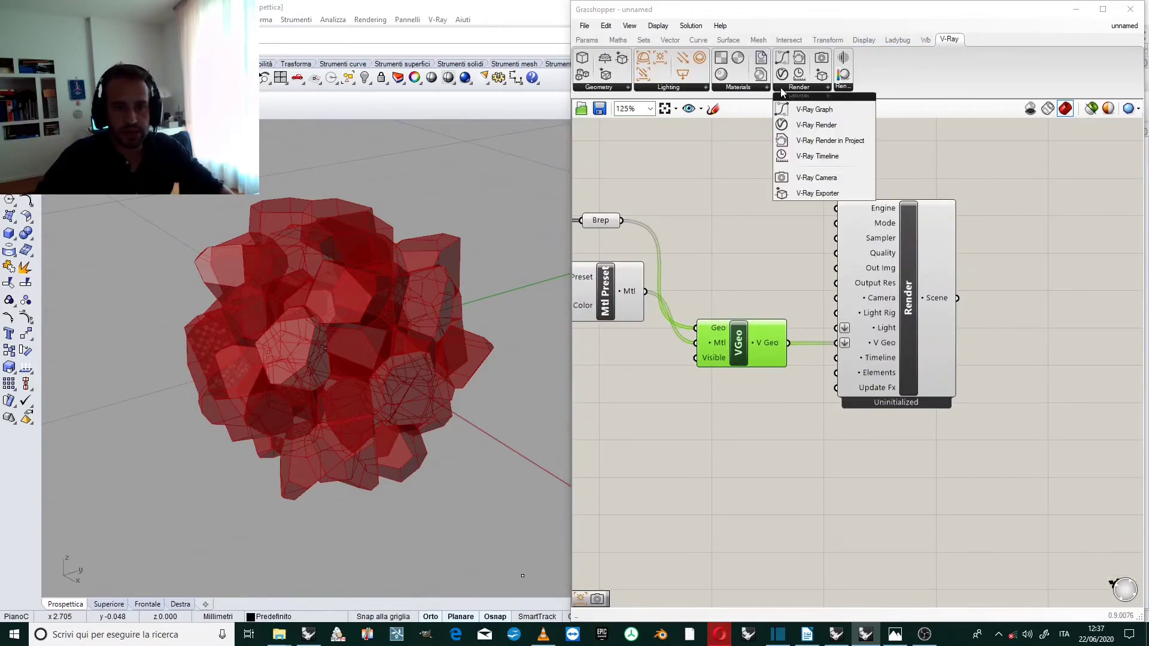
left_click(802, 174)
left_click(727, 225)
left_click_drag(783, 187, 837, 297)
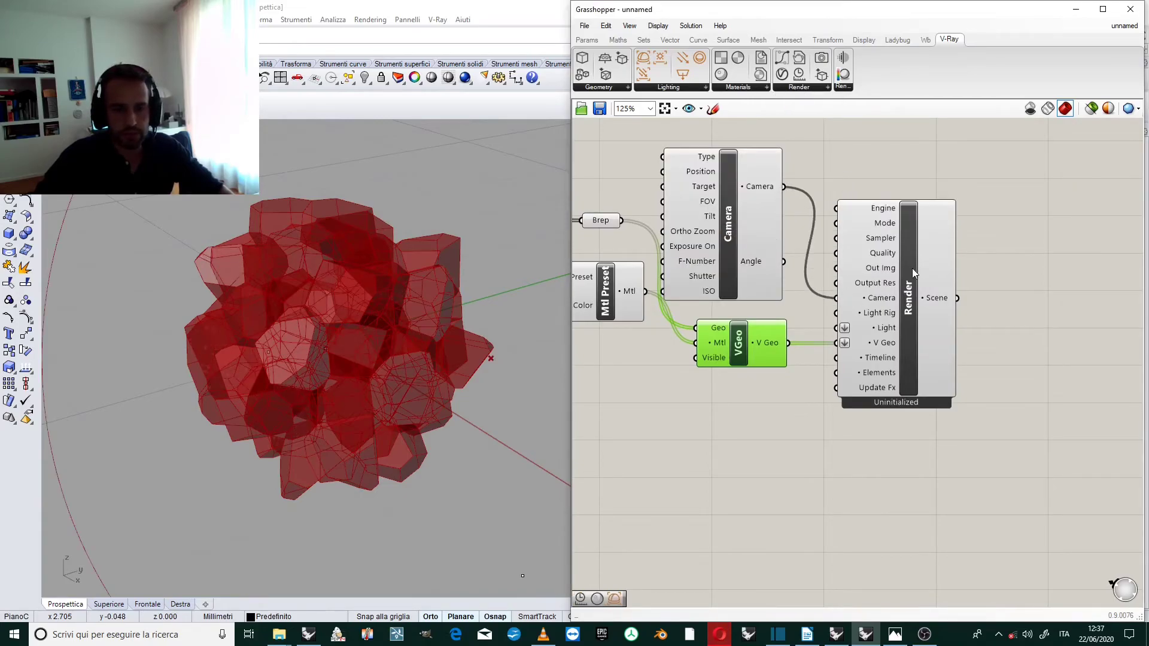
Step: Move the Render and Camera components farther from the Brep and material components to free space on the canvas
left_click_drag(913, 271, 1003, 267)
left_click_drag(731, 207, 820, 200)
scroll(796, 365, "down", 1)
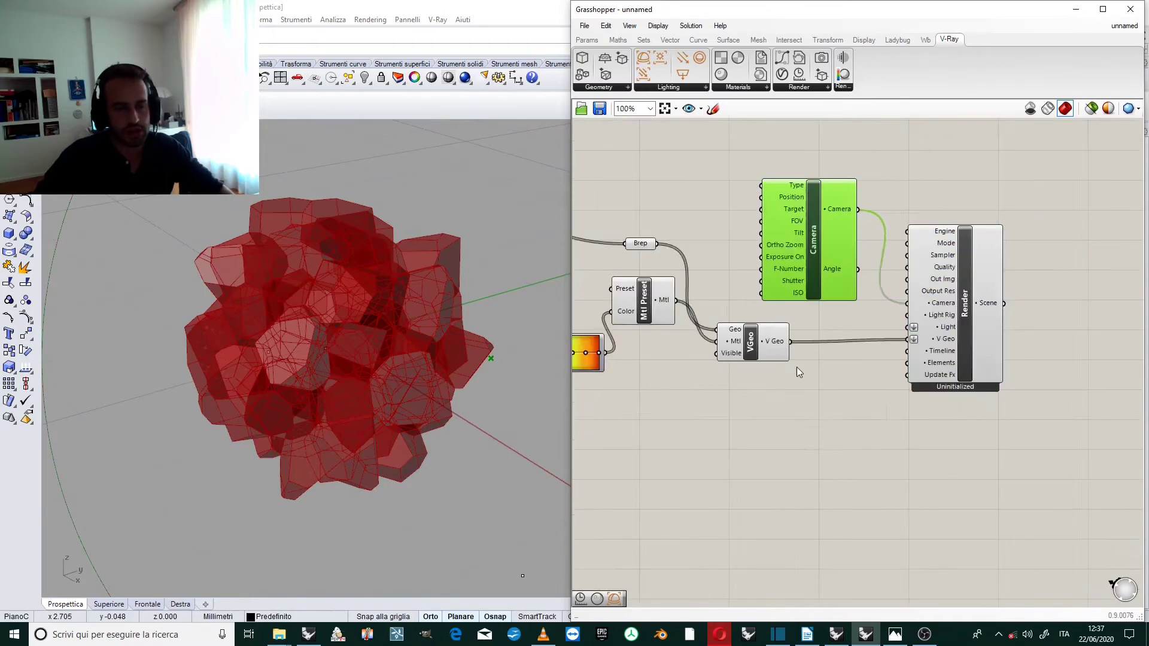
scroll(813, 238, "up", 1)
scroll(810, 263, "up", 2)
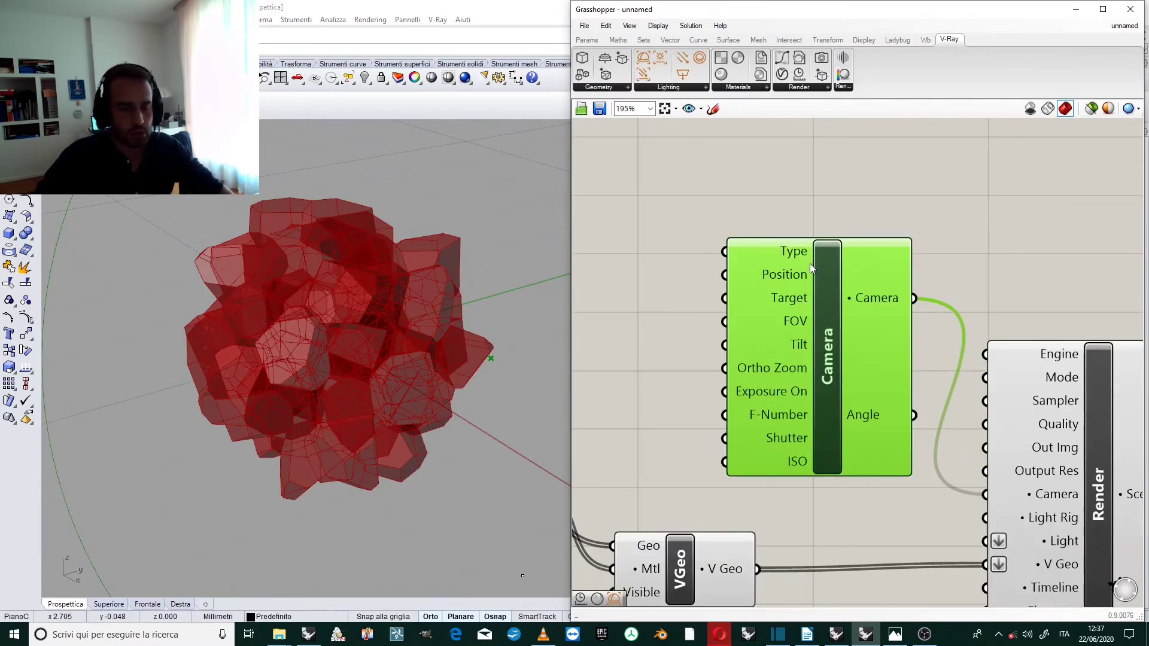
scroll(372, 231, "down", 4)
Step: Check the V-Ray camera's preview around the breps in the Rhino viewport and move the Camera component higher on the canvas
left_click(383, 284)
right_click_drag(383, 284, 404, 312)
scroll(801, 257, "down", 5)
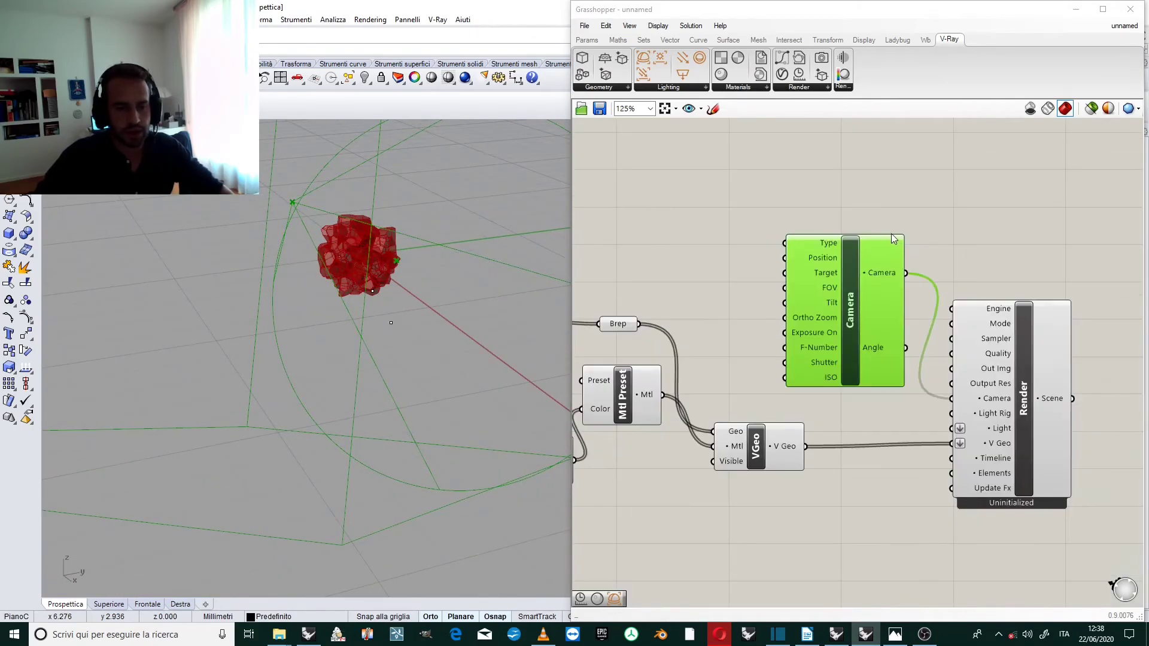
scroll(907, 320, "up", 3)
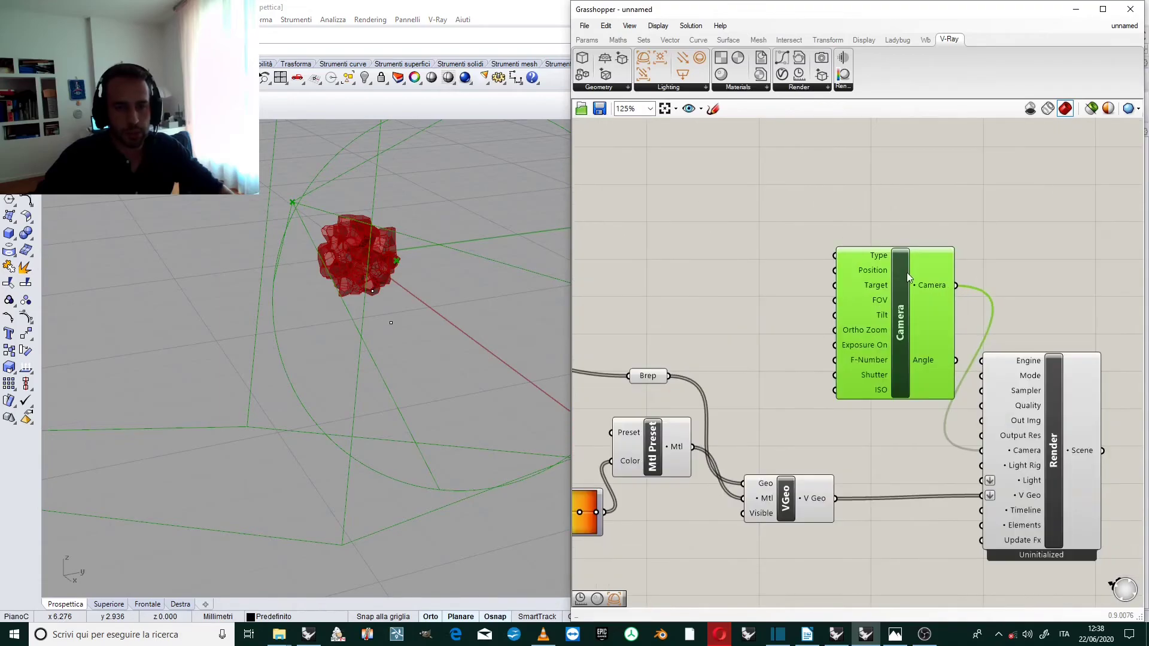
left_click_drag(899, 274, 894, 240)
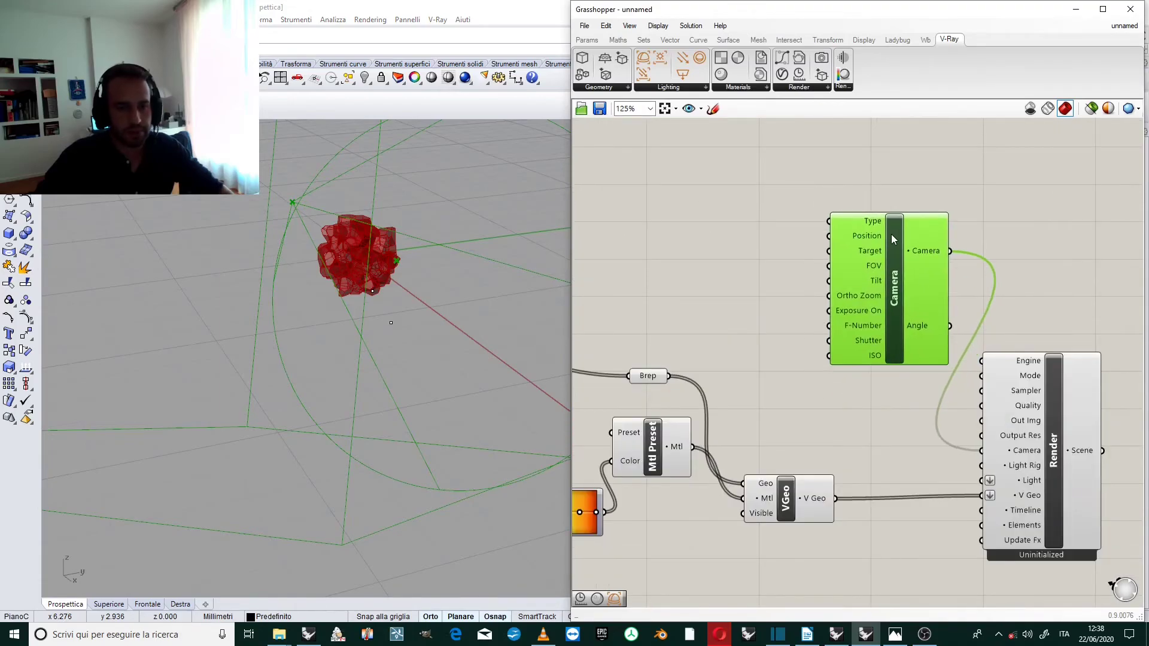
Step: Add a Construct Point component beside the Camera component and connect its Pt output to the Camera's Position input
left_click(674, 40)
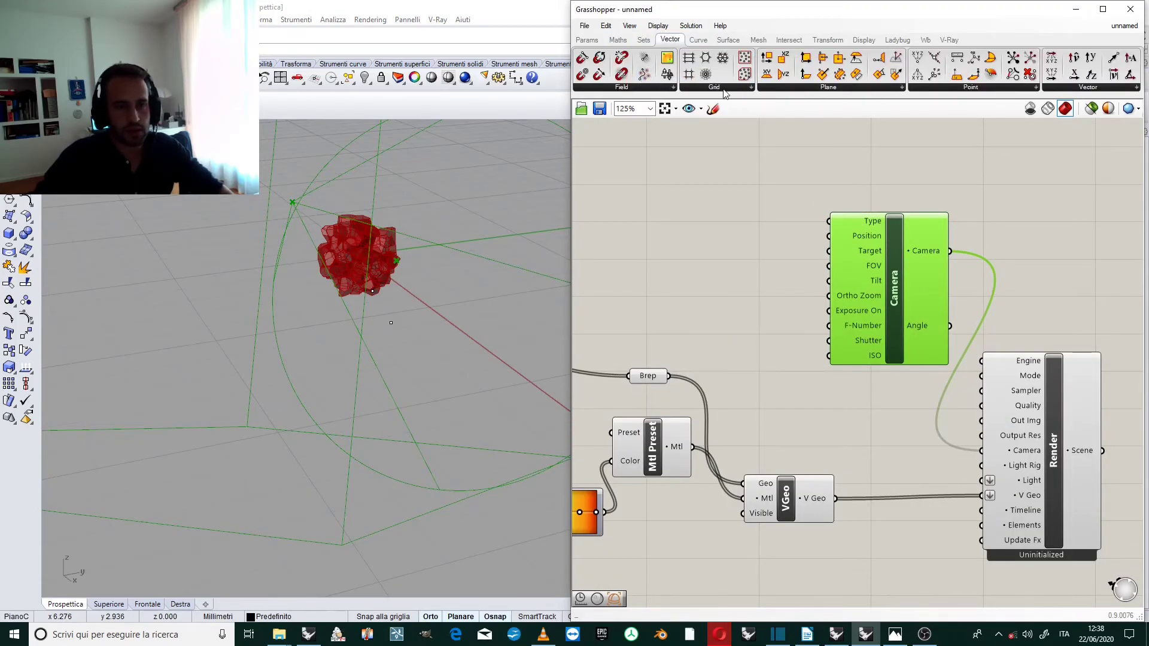
left_click(973, 87)
left_click_drag(925, 108, 827, 260)
Step: Add a number slider with the value 30 and connect it to the Construct Point component's X input
right_click_drag(623, 206, 721, 218)
double_click(721, 215)
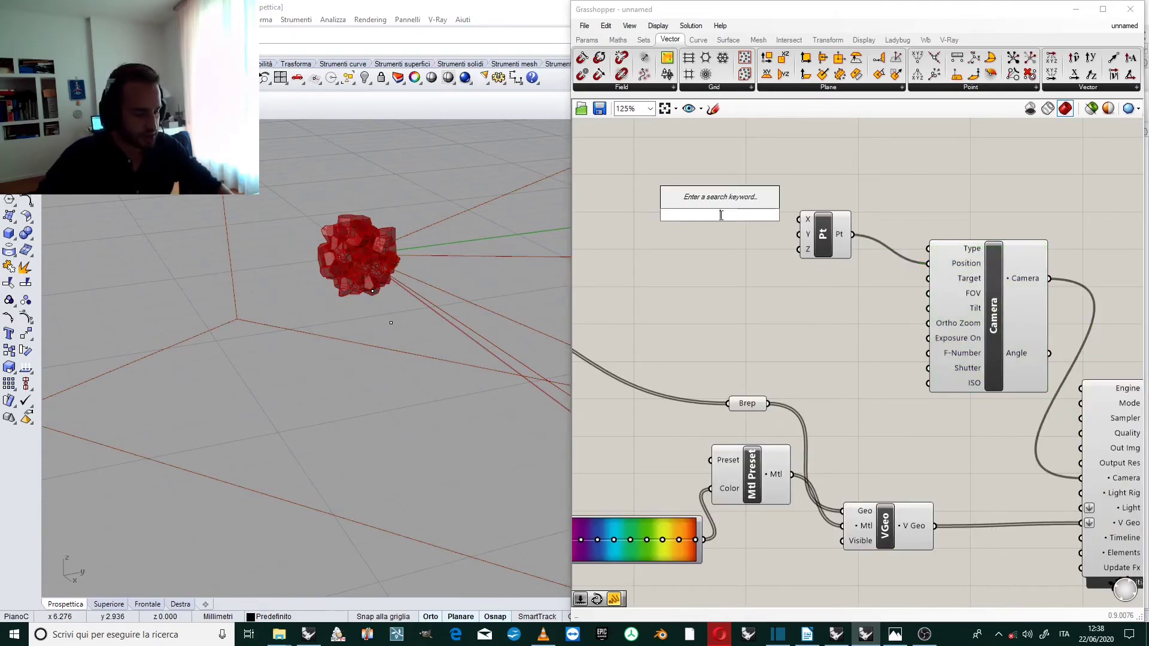
type("30")
key("Return")
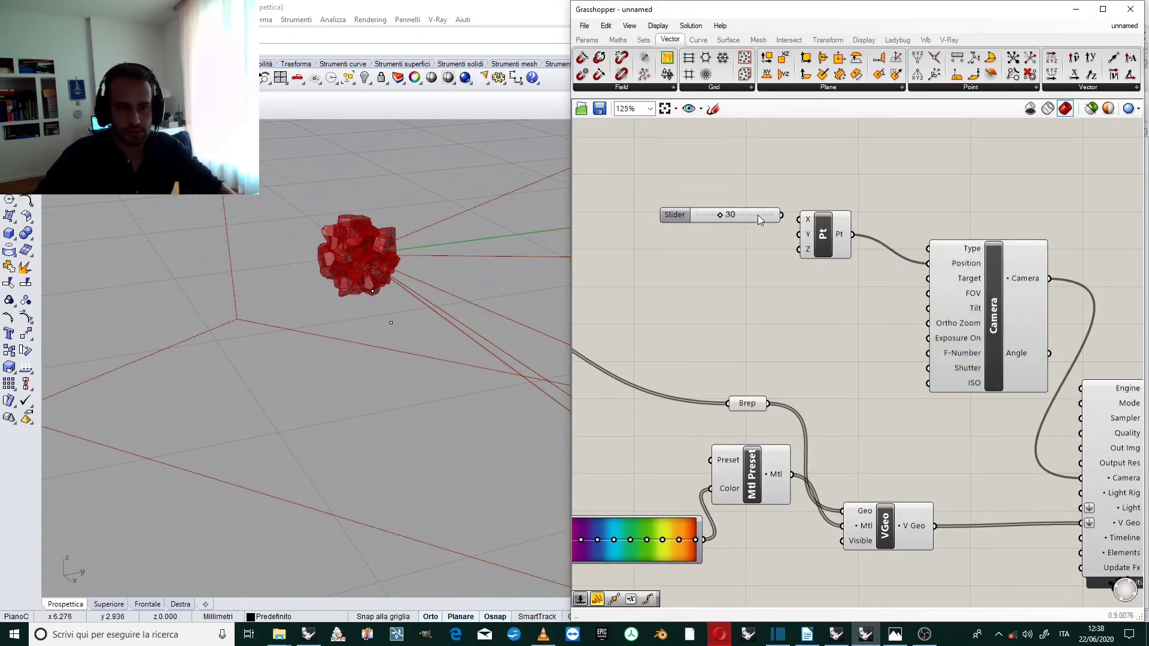
left_click_drag(781, 215, 799, 219)
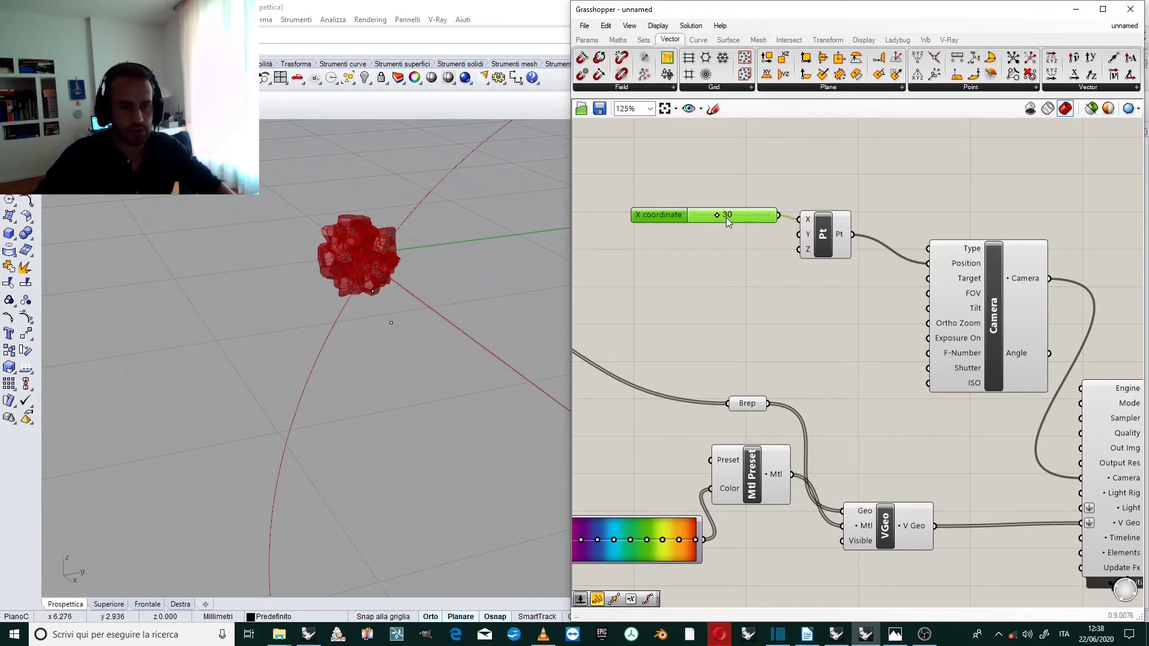
Step: Duplicate the X coordinate slider twice, keeping the value 30, and connect the copies to the Construct Point component's Y and Z inputs
key("ctrl+c")
key("ctrl+v")
left_click_drag(669, 239, 687, 259)
key("ctrl+c")
key("ctrl+v")
left_click_drag(775, 237, 799, 250)
Step: Duplicate the Construct Point component together with its three coordinate sliders and set the copied X, Y and Z sliders to 0
left_click_drag(871, 180, 658, 256)
key("ctrl+c")
key("ctrl+v")
scroll(669, 319, "down", 2)
scroll(735, 276, "up", 1)
scroll(752, 208, "down", 1)
scroll(713, 211, "up", 4)
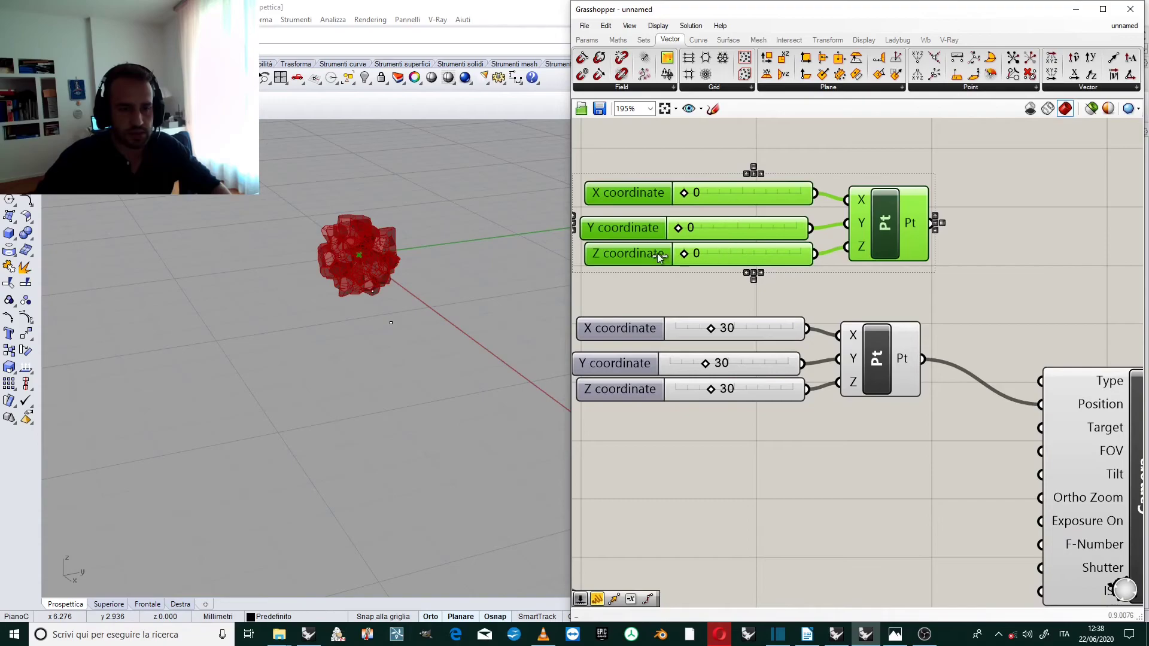
Step: Connect the copied Construct Point's Pt output to the Camera's Target input and place the copied group below the position sliders
left_click(710, 134)
scroll(710, 134, "down", 2)
scroll(852, 192, "up", 1)
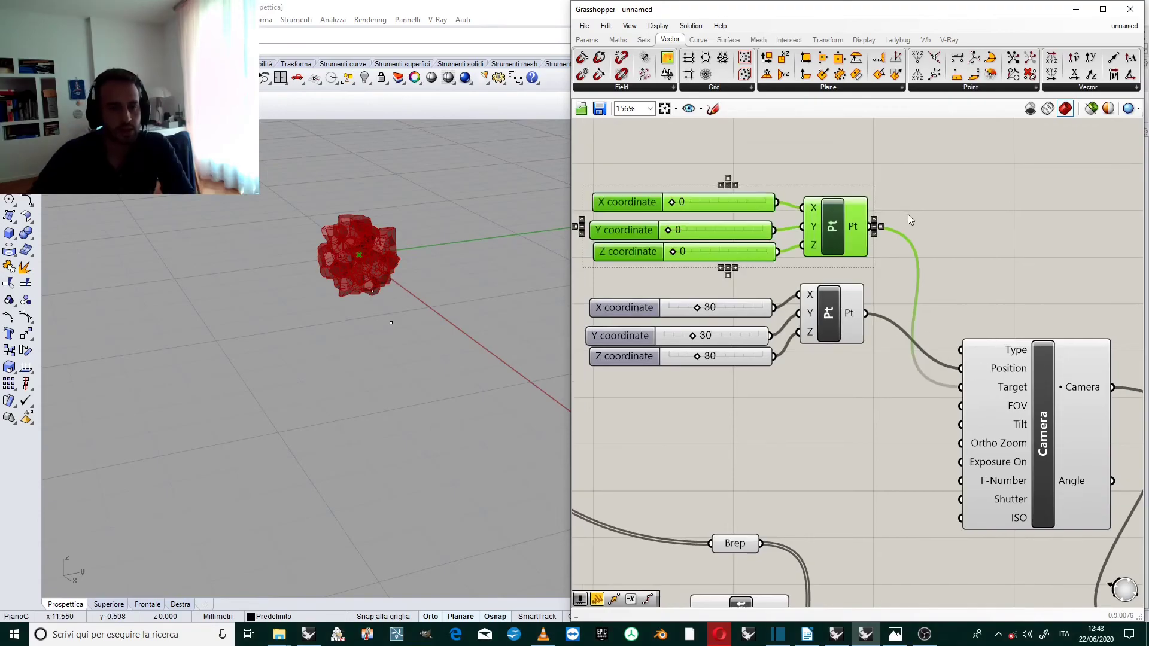
left_click_drag(871, 227, 950, 380)
left_click_drag(887, 182, 665, 262)
left_click_drag(829, 200, 851, 429)
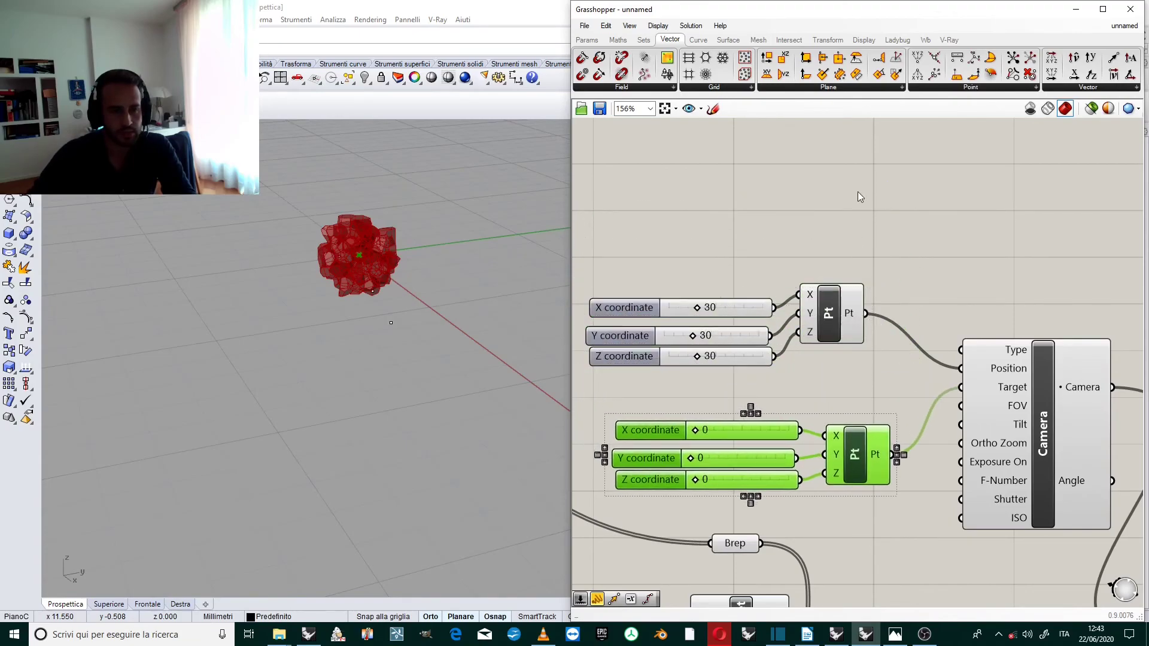
left_click(857, 209)
Step: Move the V-Ray camera closer to the breps by setting its position sliders to X 7, Y 12 and Z 17
scroll(317, 311, "down", 14)
scroll(328, 283, "up", 7)
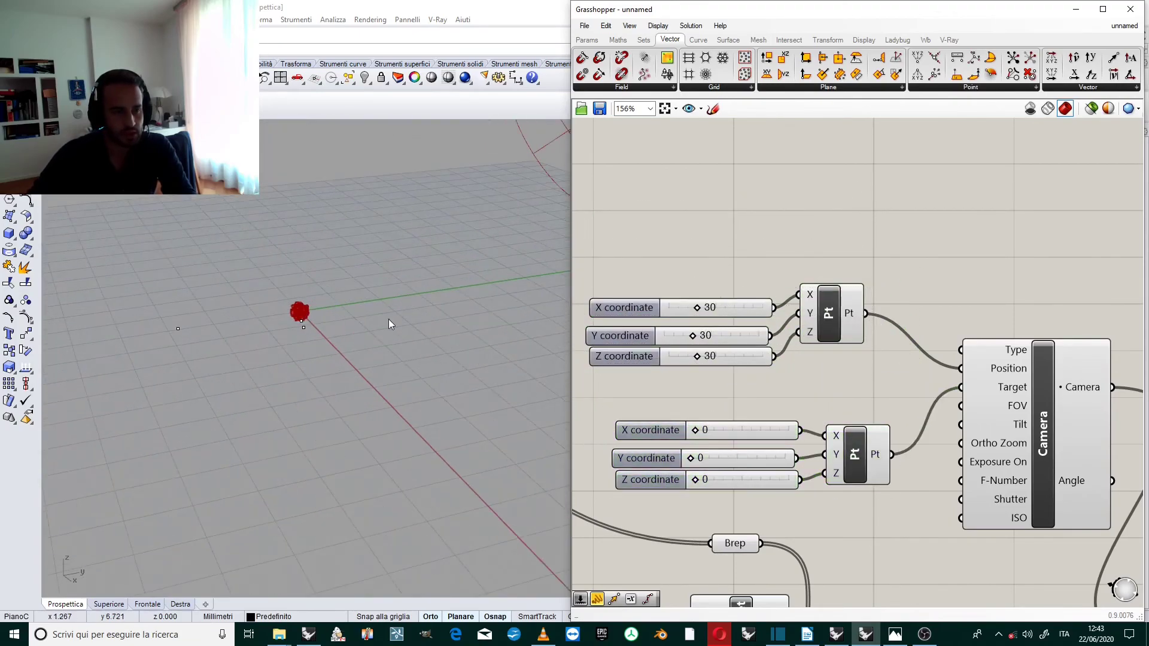
scroll(737, 322, "up", 1)
scroll(432, 318, "down", 7)
scroll(450, 258, "up", 4)
right_click_drag(450, 257, 417, 283)
scroll(416, 284, "down", 5)
scroll(544, 227, "up", 4)
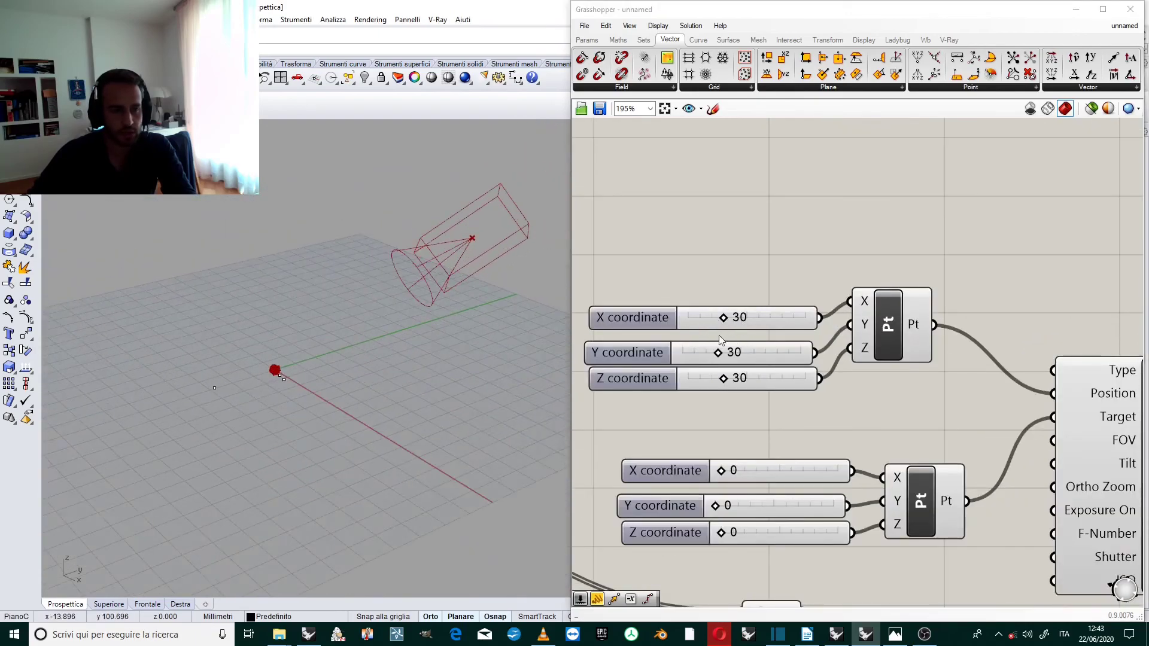
left_click_drag(723, 317, 700, 355)
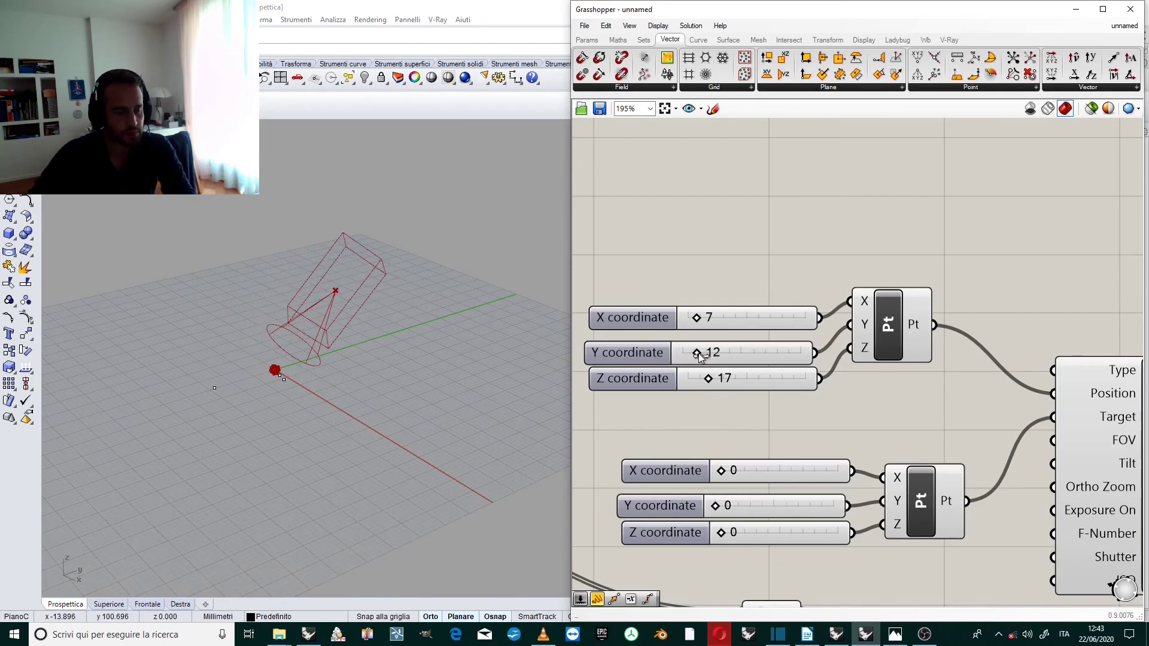
Step: Start a V-Ray render of the scene from the Render component
scroll(327, 281, "up", 3)
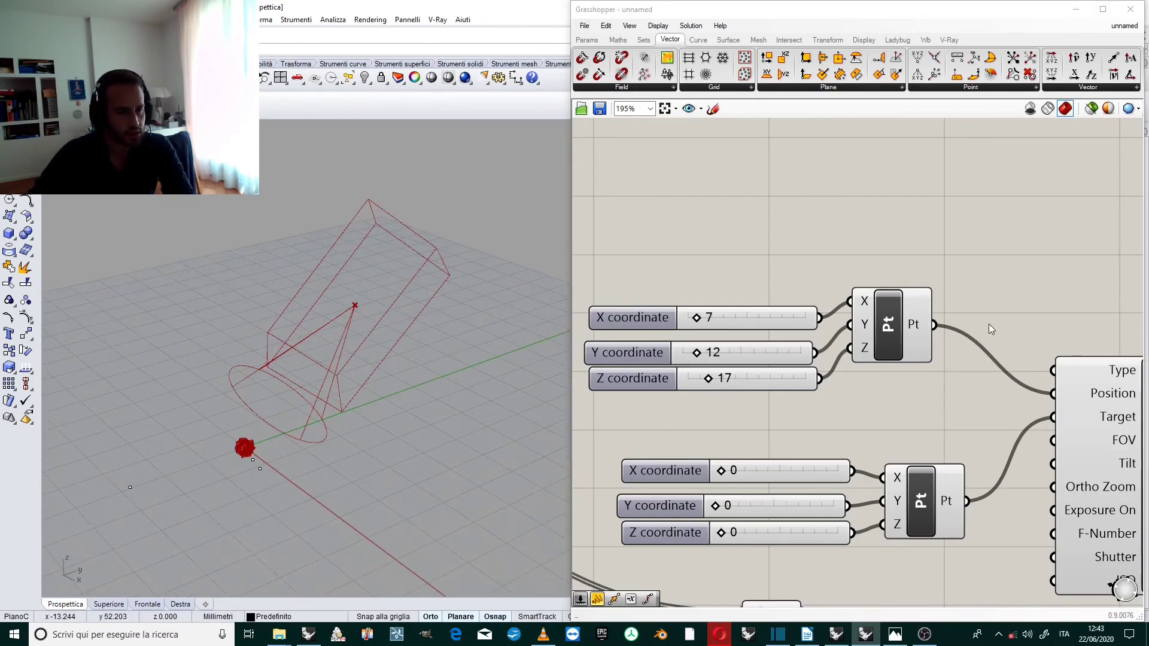
scroll(897, 257, "down", 5)
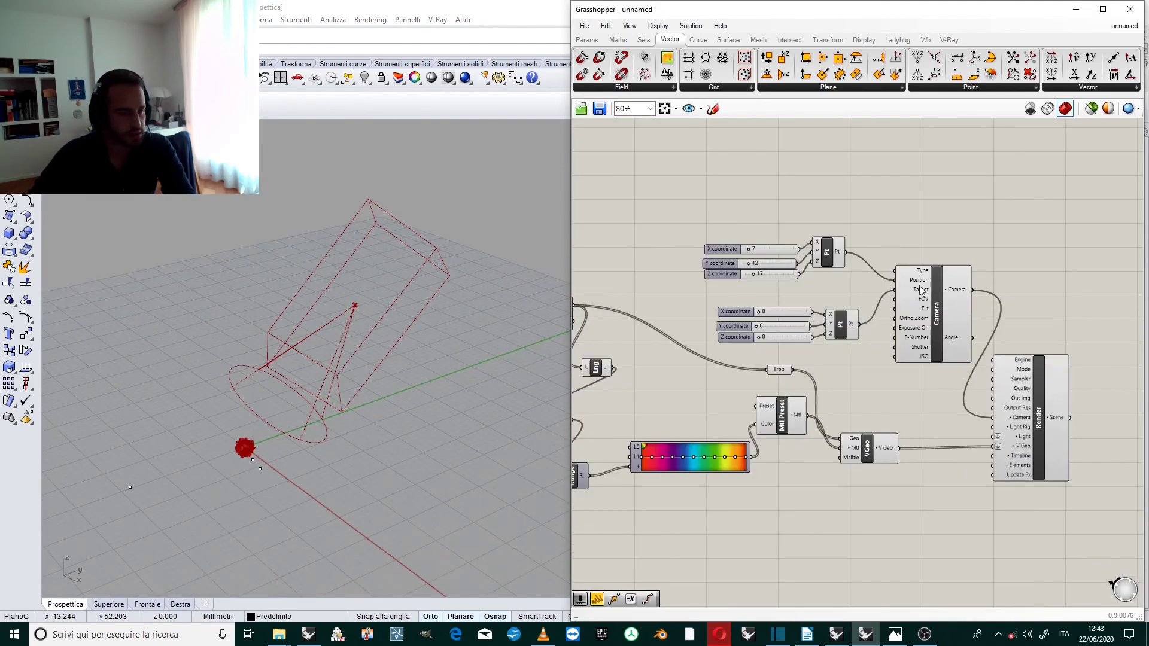
scroll(957, 336, "down", 1)
scroll(998, 389, "up", 4)
scroll(998, 389, "up", 1)
right_click(976, 410)
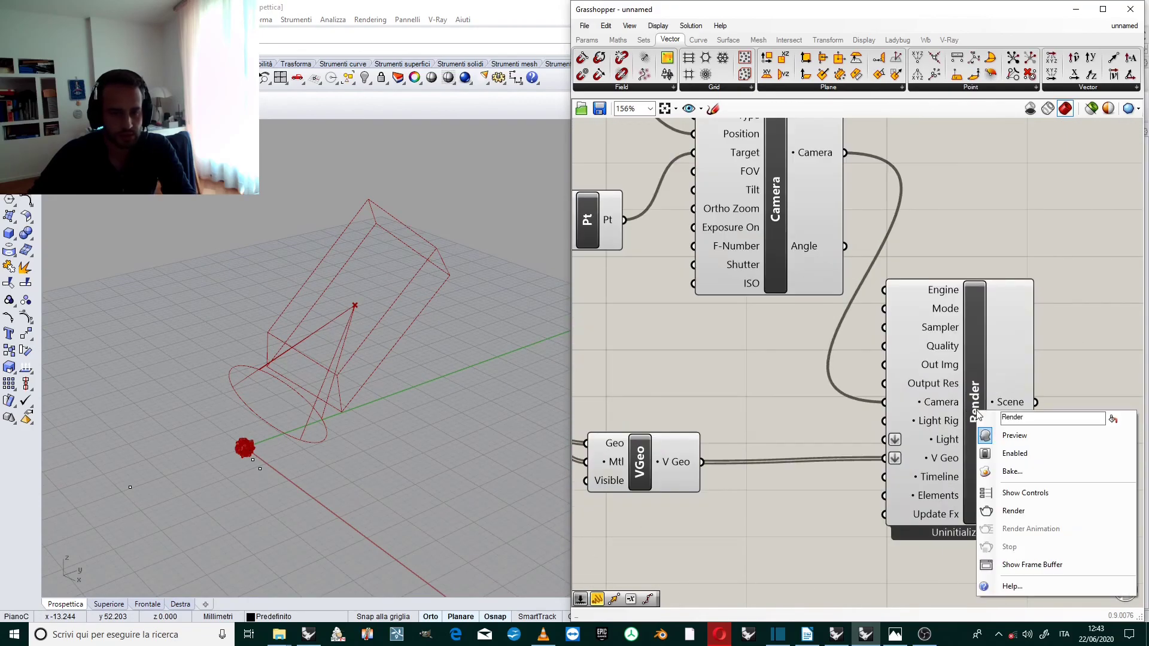
left_click(1025, 512)
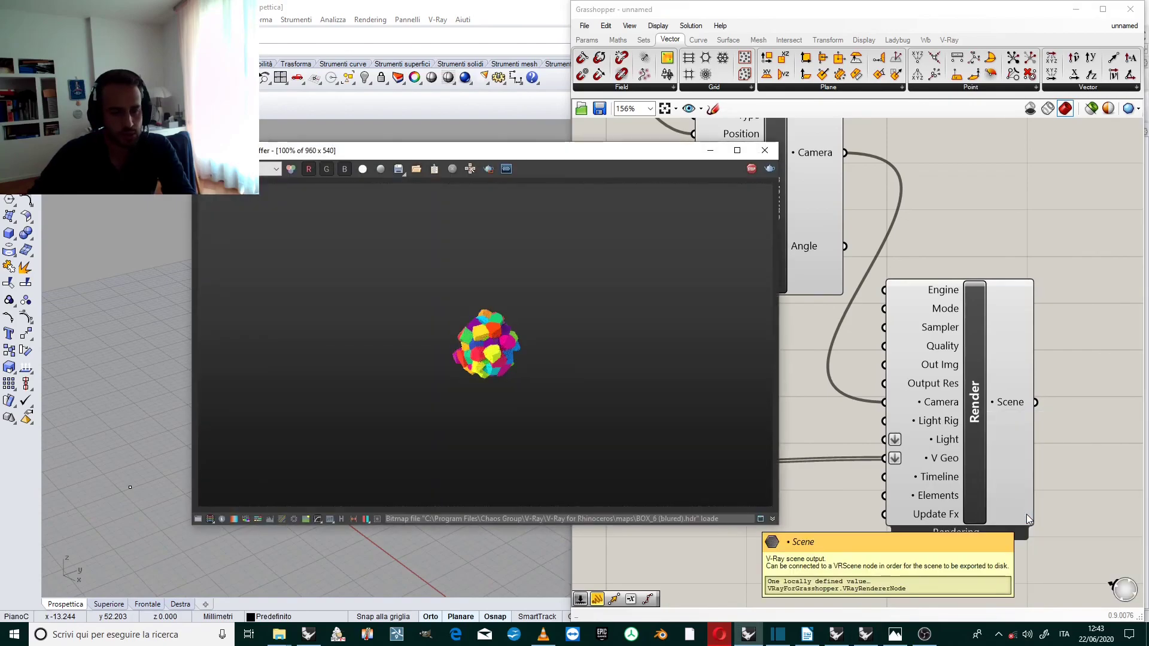